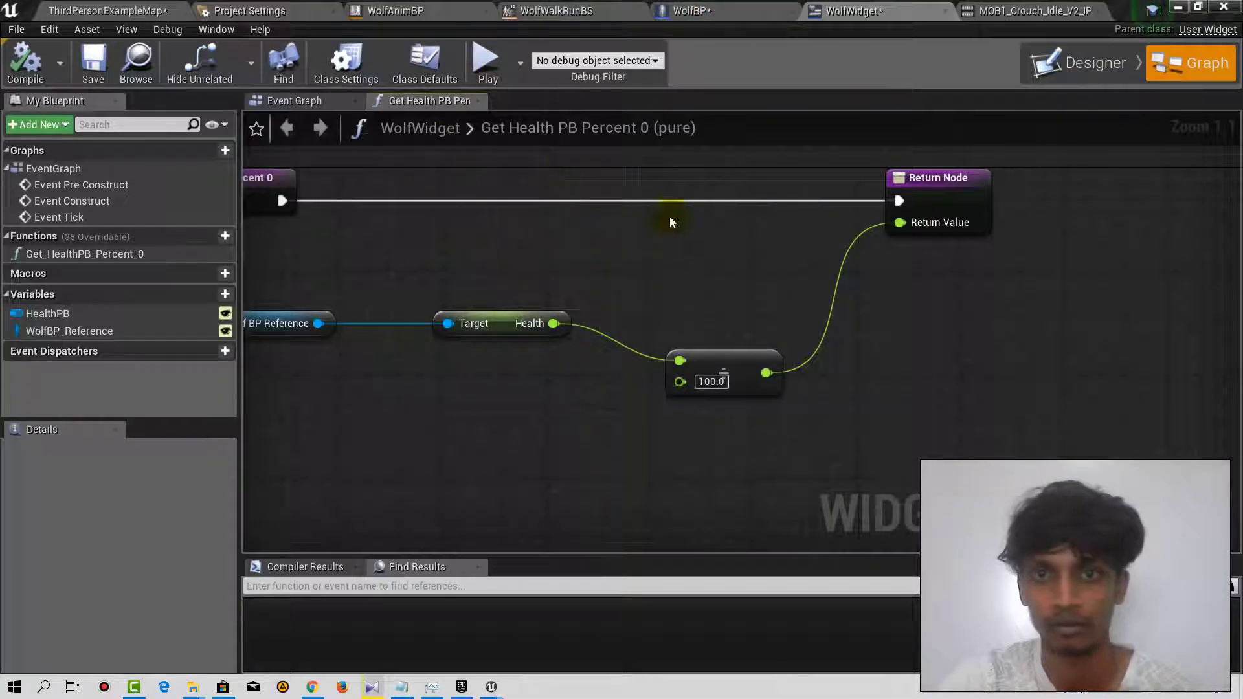
# - Review the WolfBP event graph and its components in the 3D viewport
pyautogui.click(692, 11)
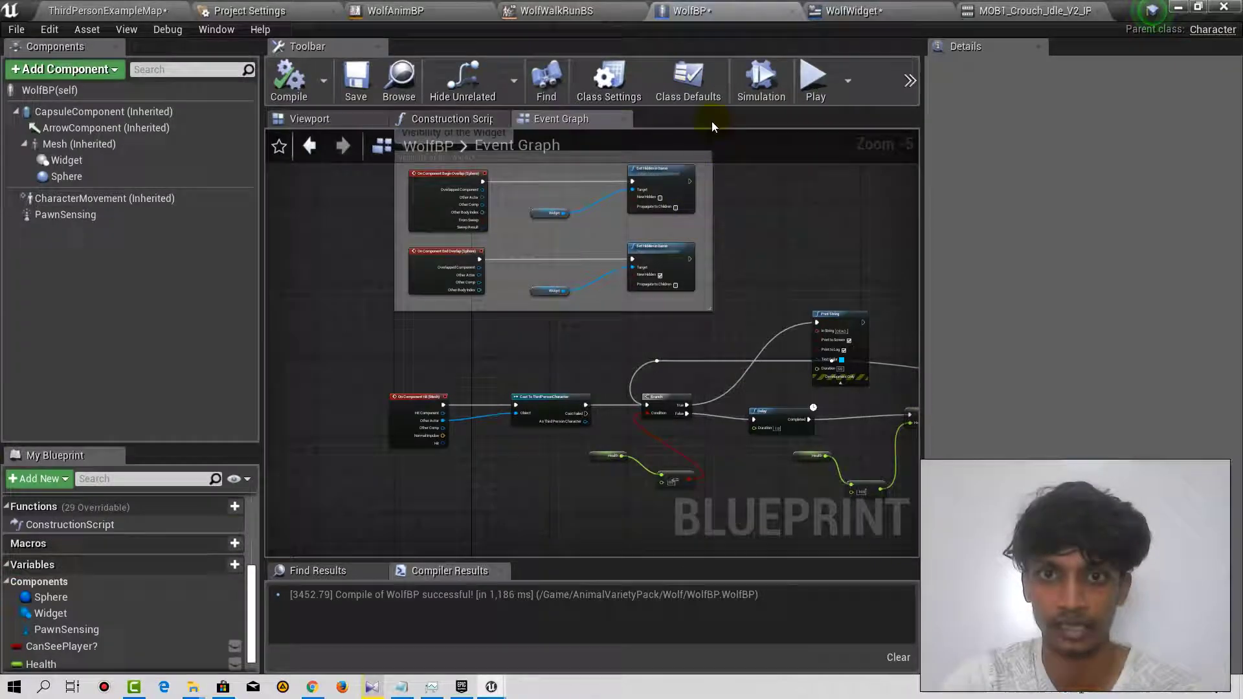
pyautogui.click(310, 119)
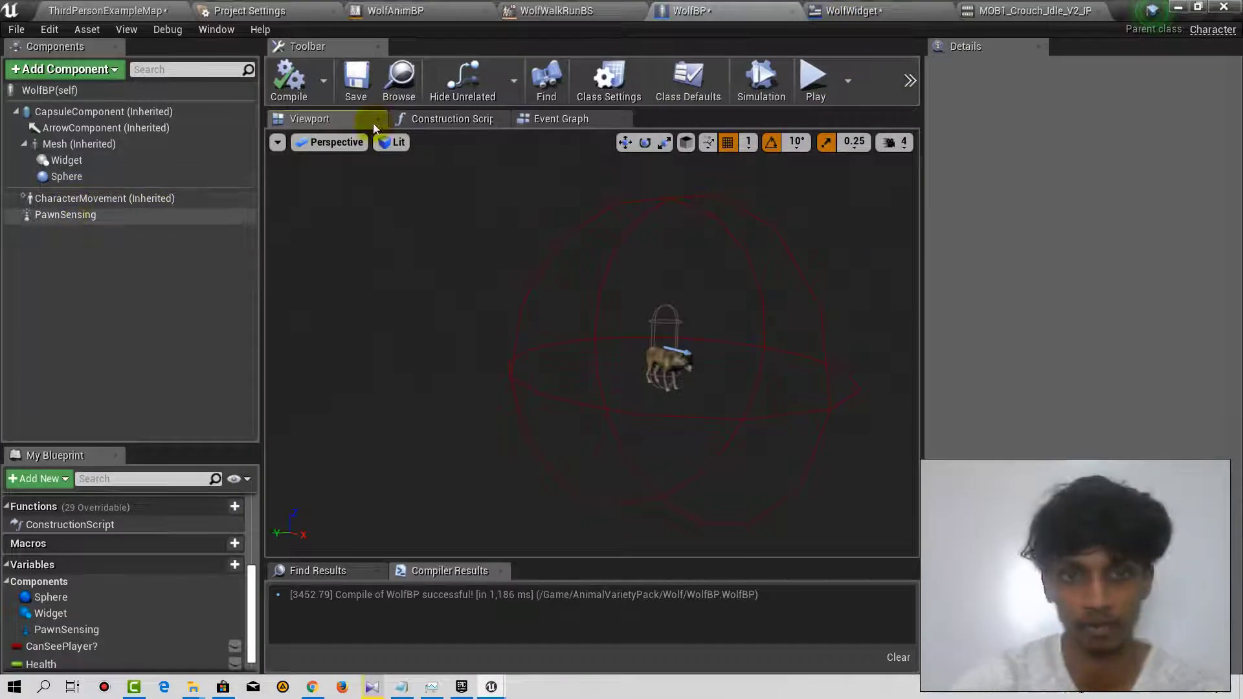
# - Review the WolfWidget function graph and select the health progress bar in the Designer
pyautogui.click(855, 10)
pyautogui.click(1050, 66)
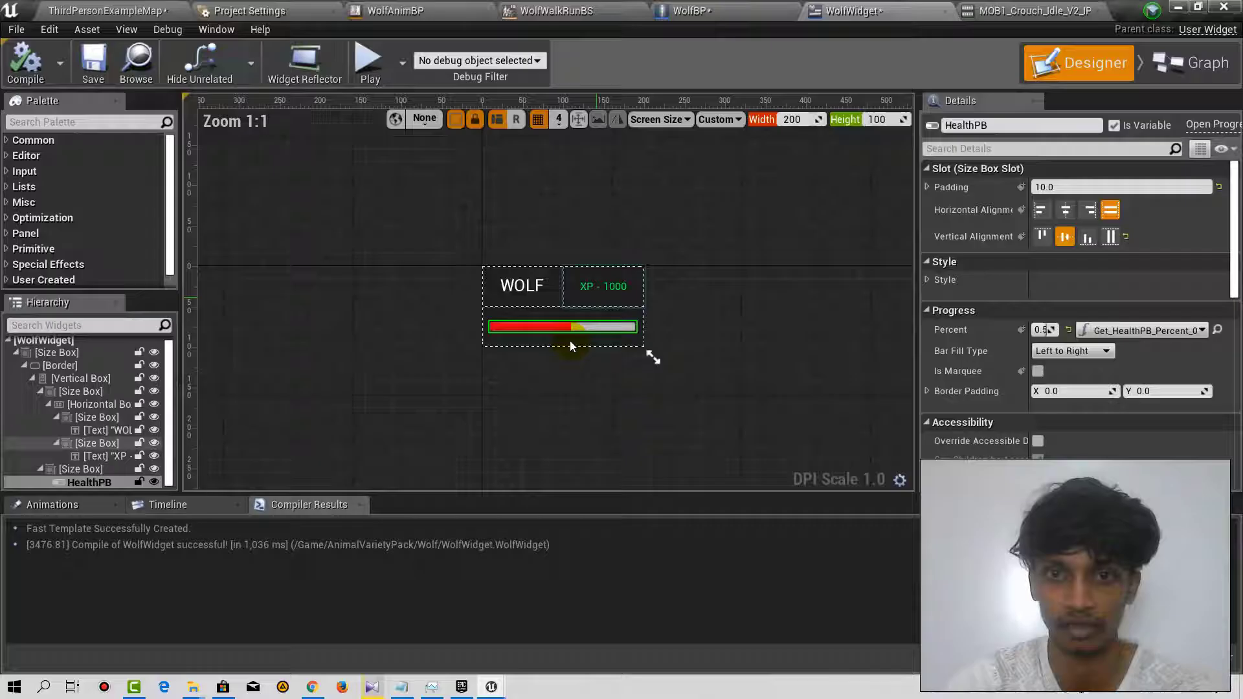
pyautogui.click(603, 328)
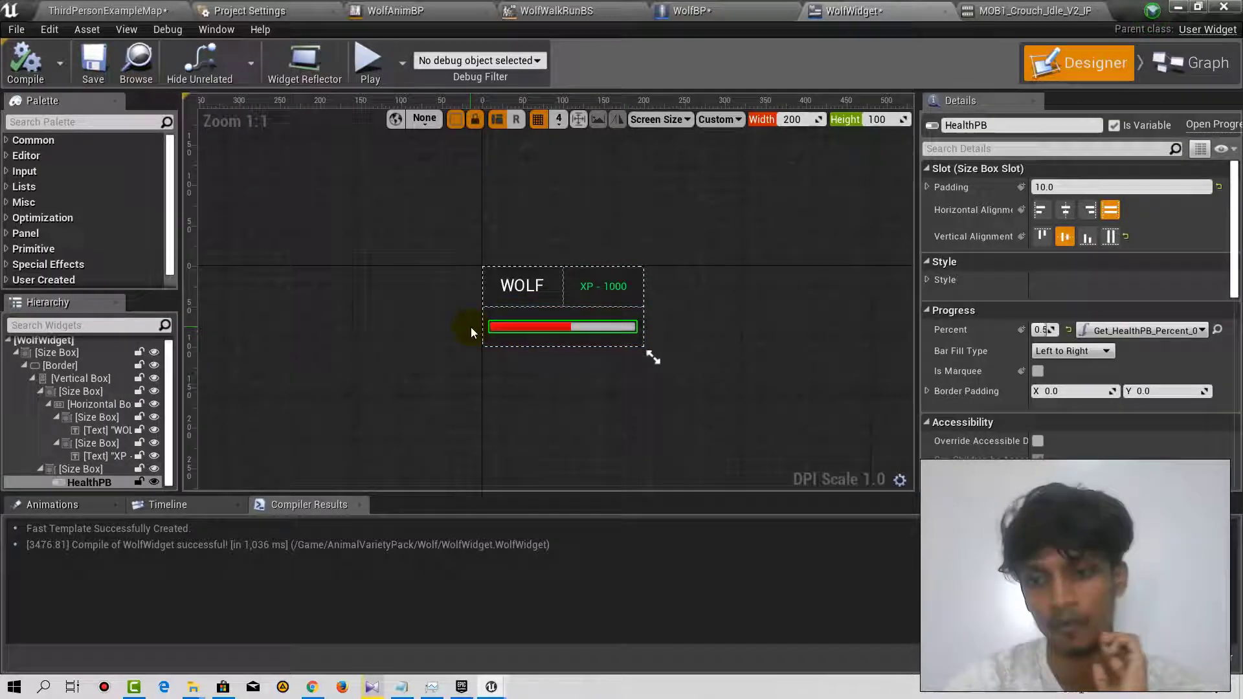
# - Look over the wolf blueprint once more and return to the health widget layout
pyautogui.click(692, 11)
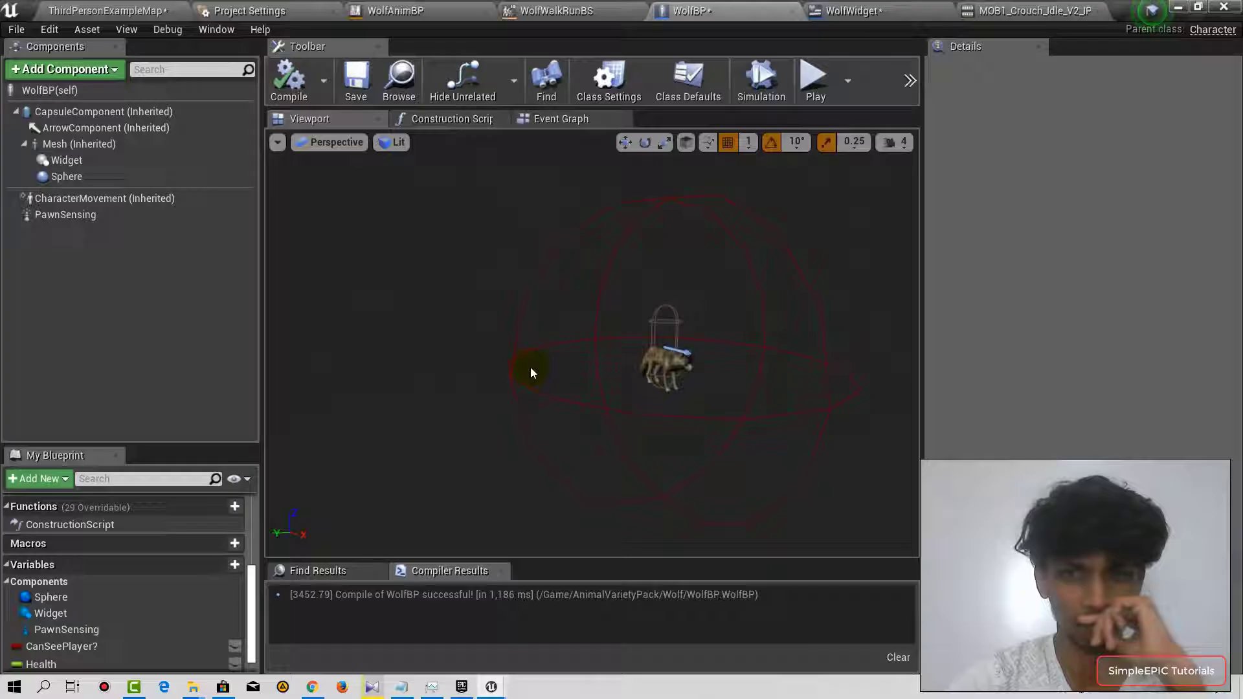
pyautogui.click(854, 11)
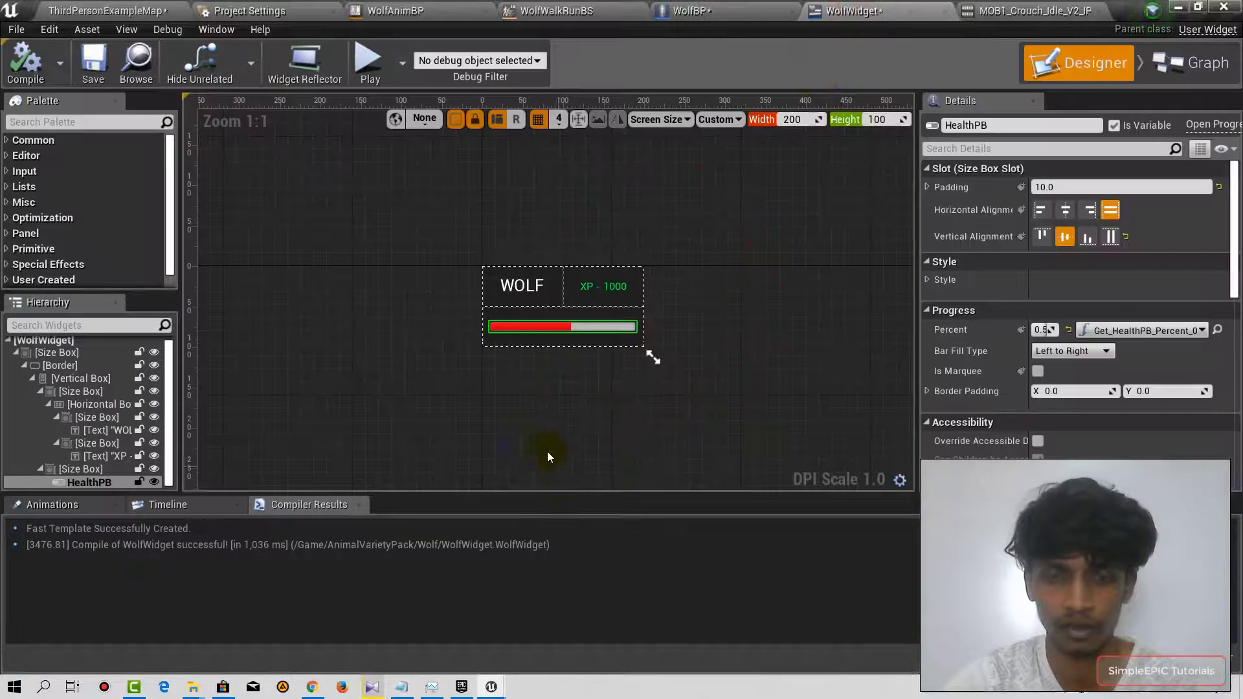
# - Browse the level map's Content Browser to Content > AnimalVarietyPack > Wolf
pyautogui.click(107, 10)
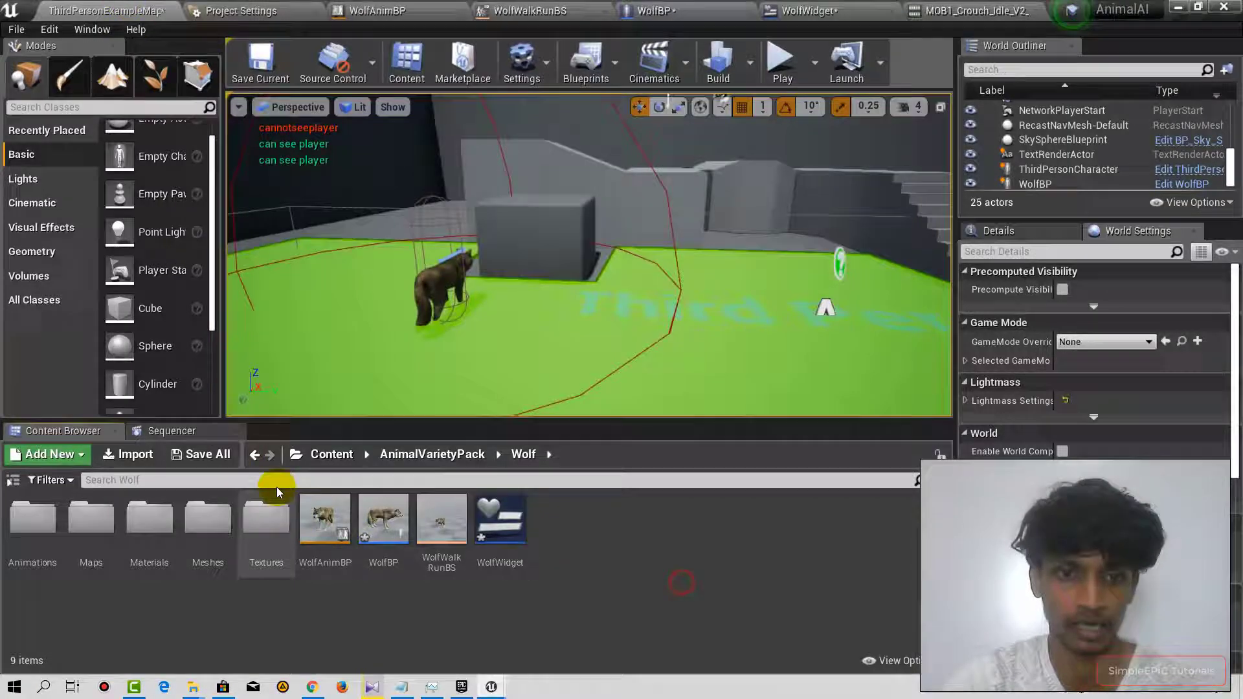
pyautogui.click(326, 456)
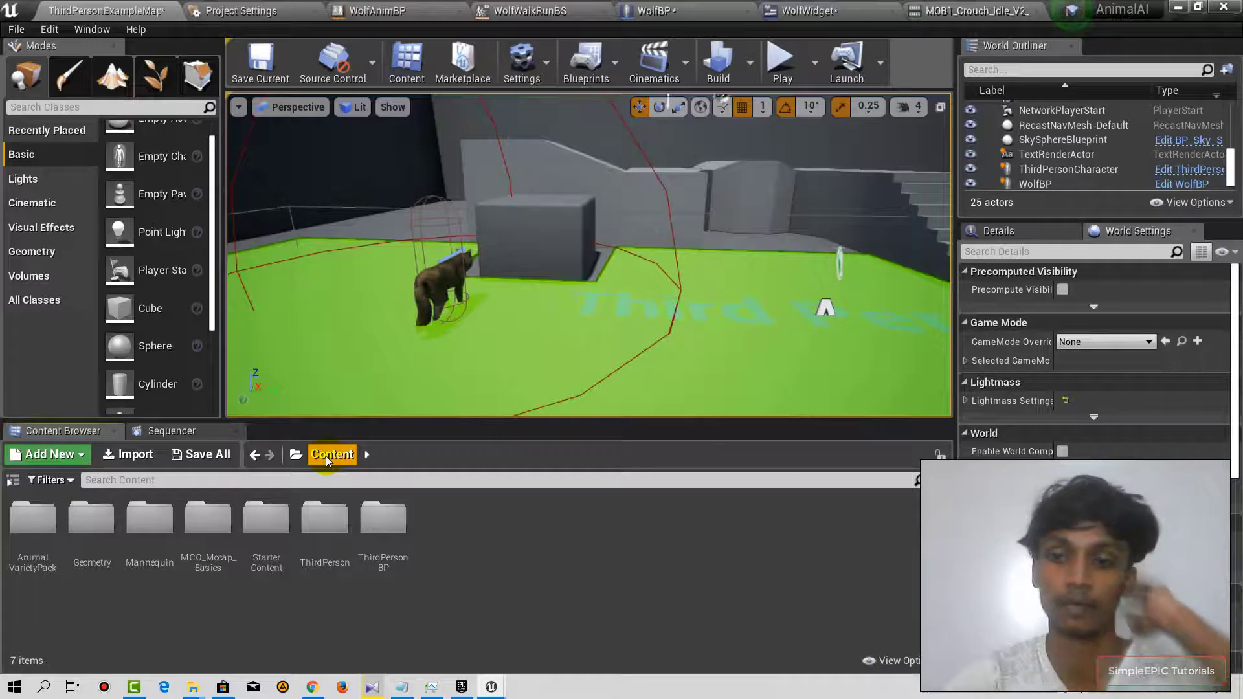
pyautogui.doubleClick(31, 517)
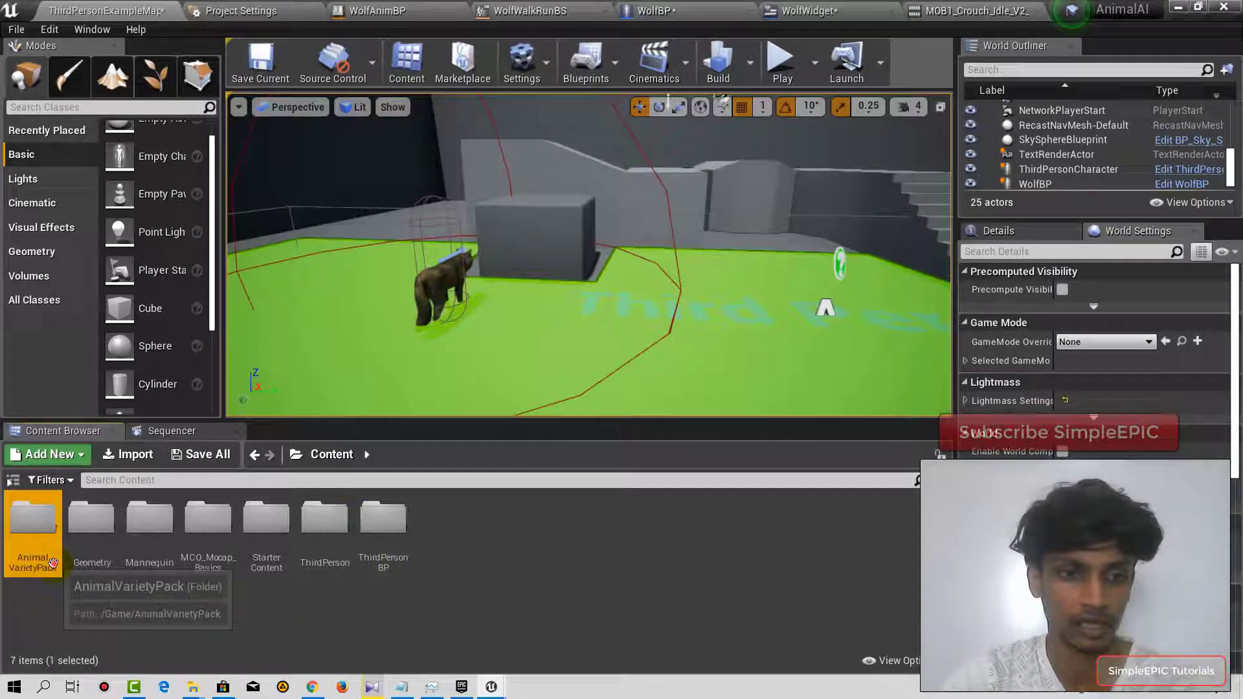
pyautogui.doubleClick(32, 516)
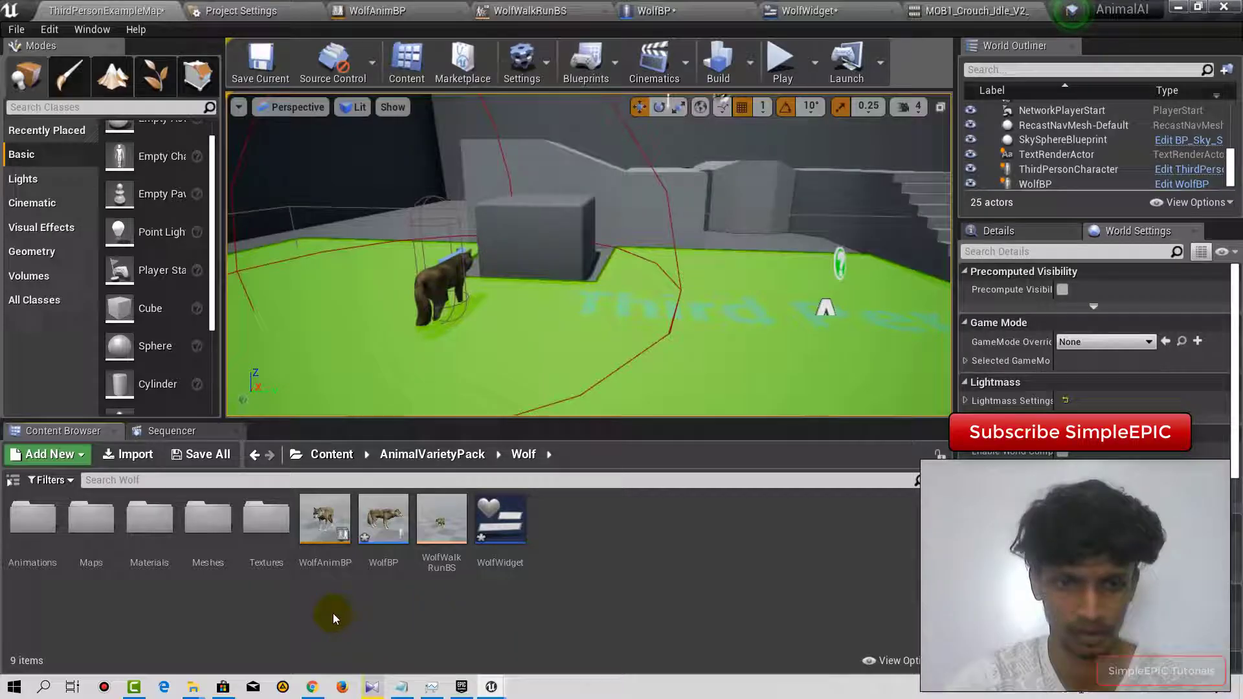
# - Open the WolfAnimBP animation blueprint
pyautogui.click(327, 525)
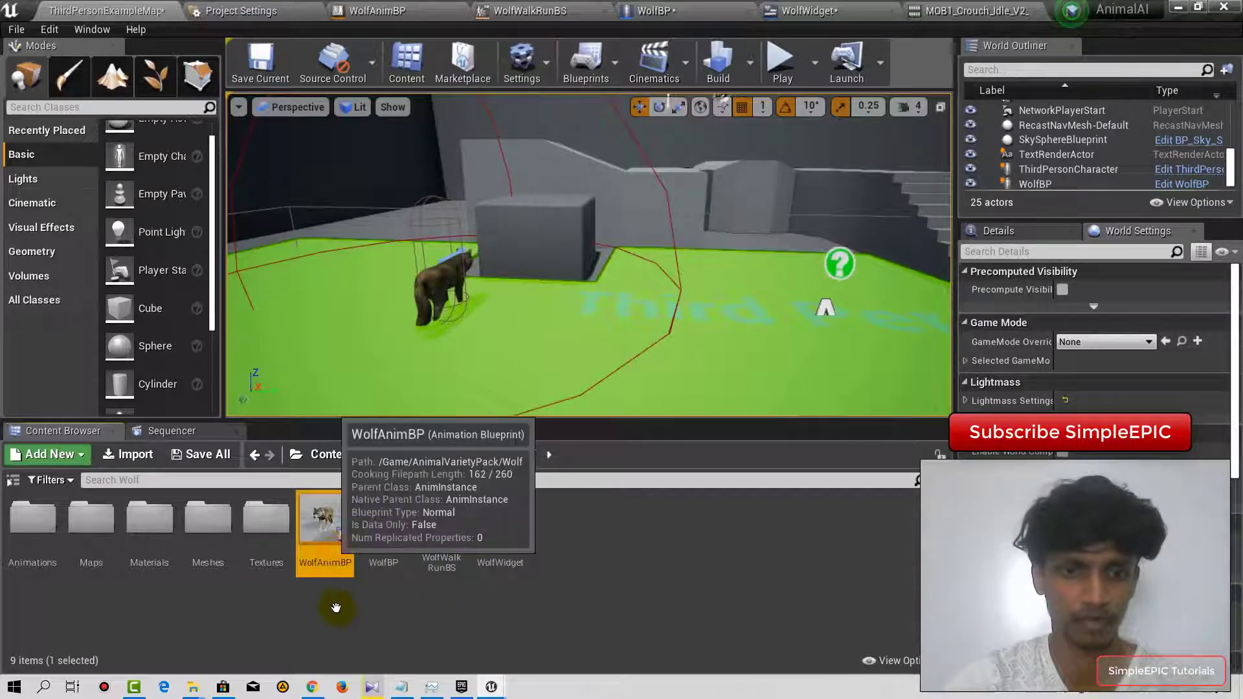
pyautogui.doubleClick(327, 524)
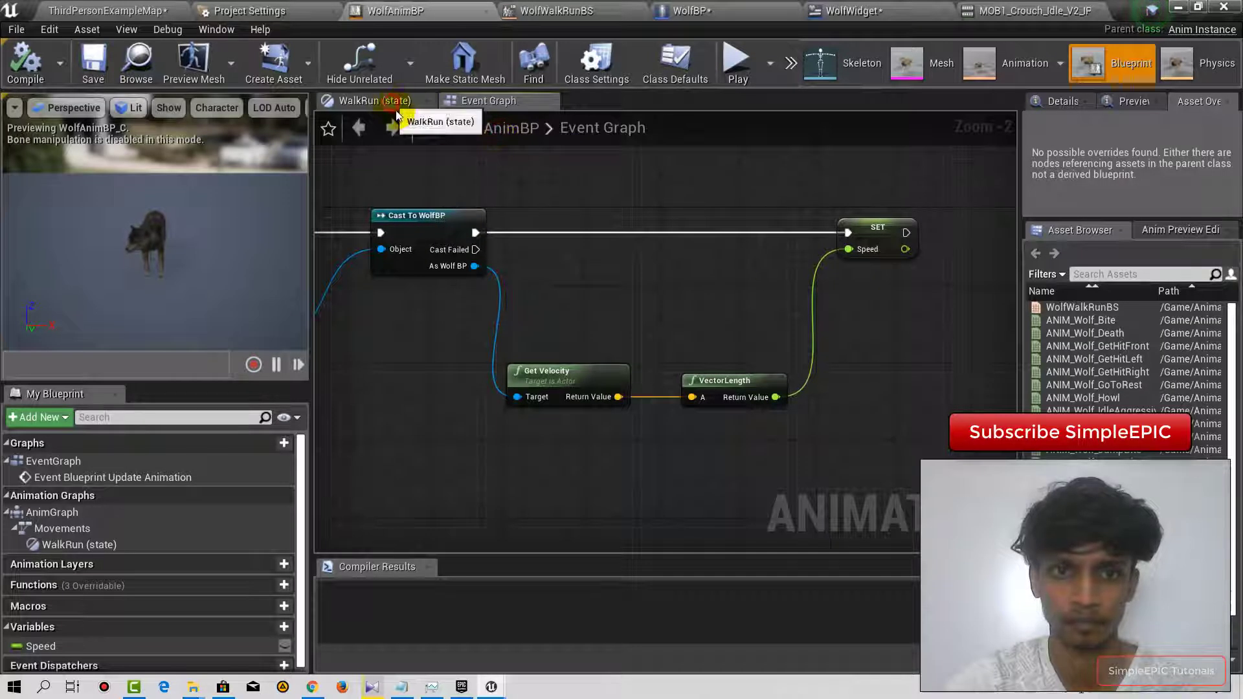
# - In the Movements state machine, pull a new transition wire out of the WalkRun state
pyautogui.click(375, 101)
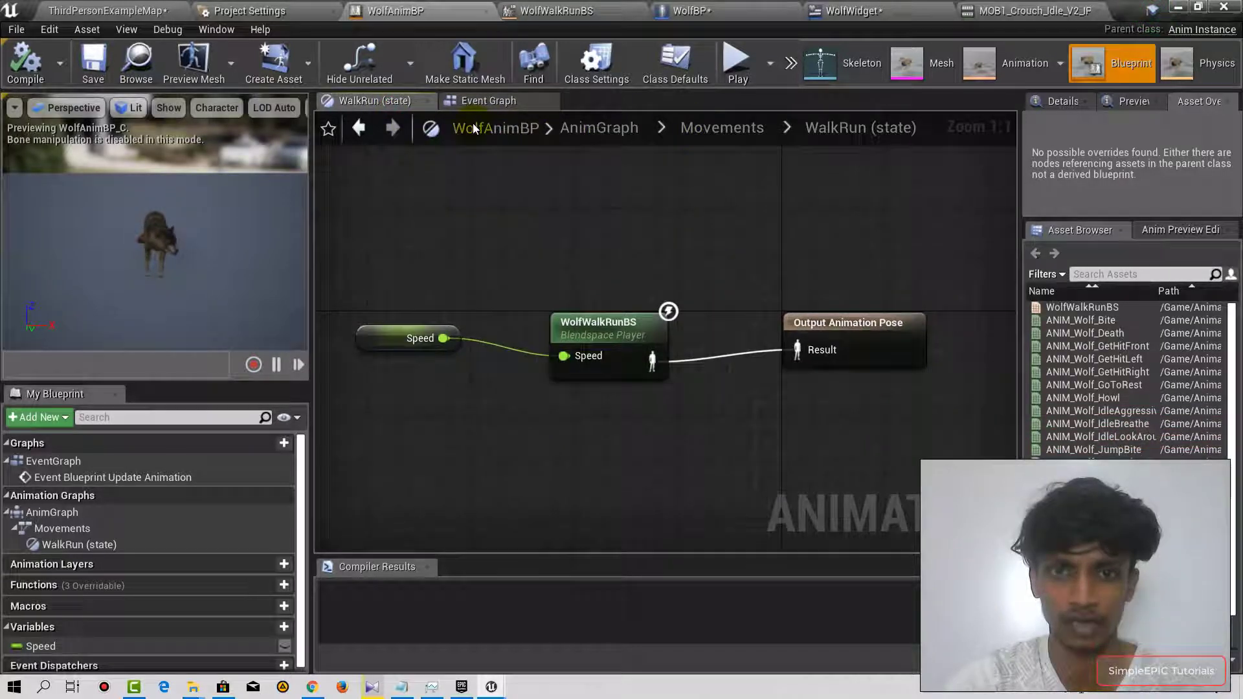
pyautogui.click(723, 127)
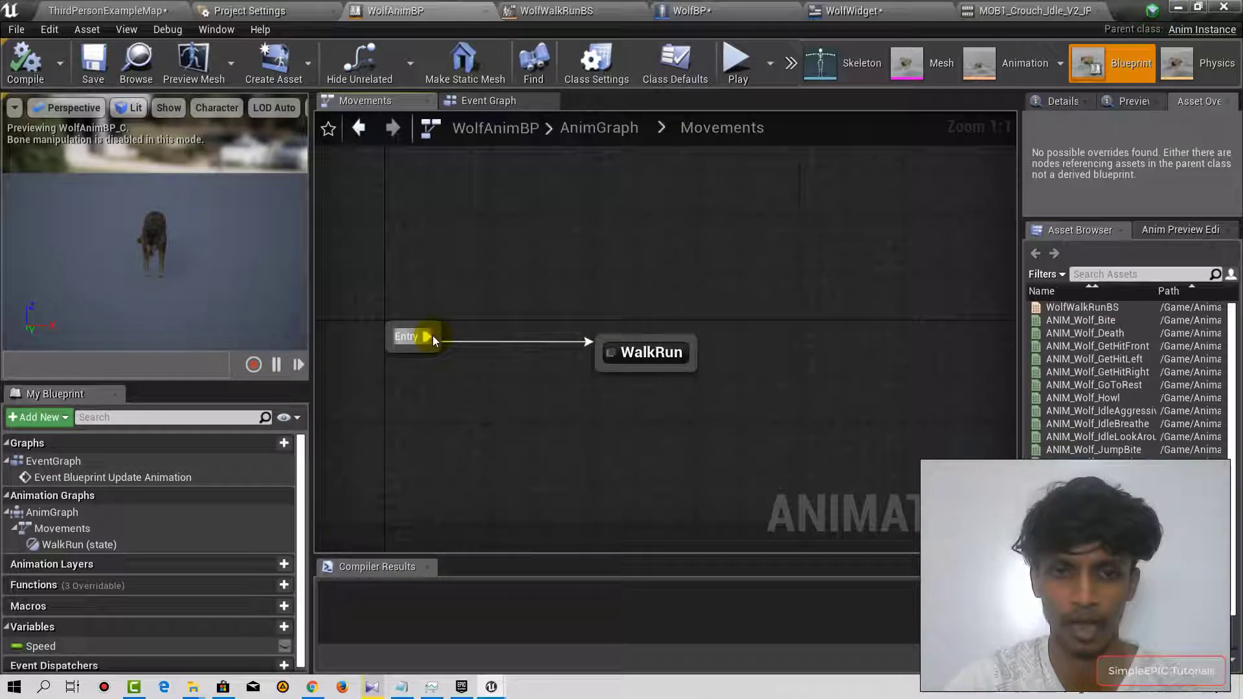
pyautogui.moveTo(690, 245); pyautogui.dragTo(648, 350, button='right')
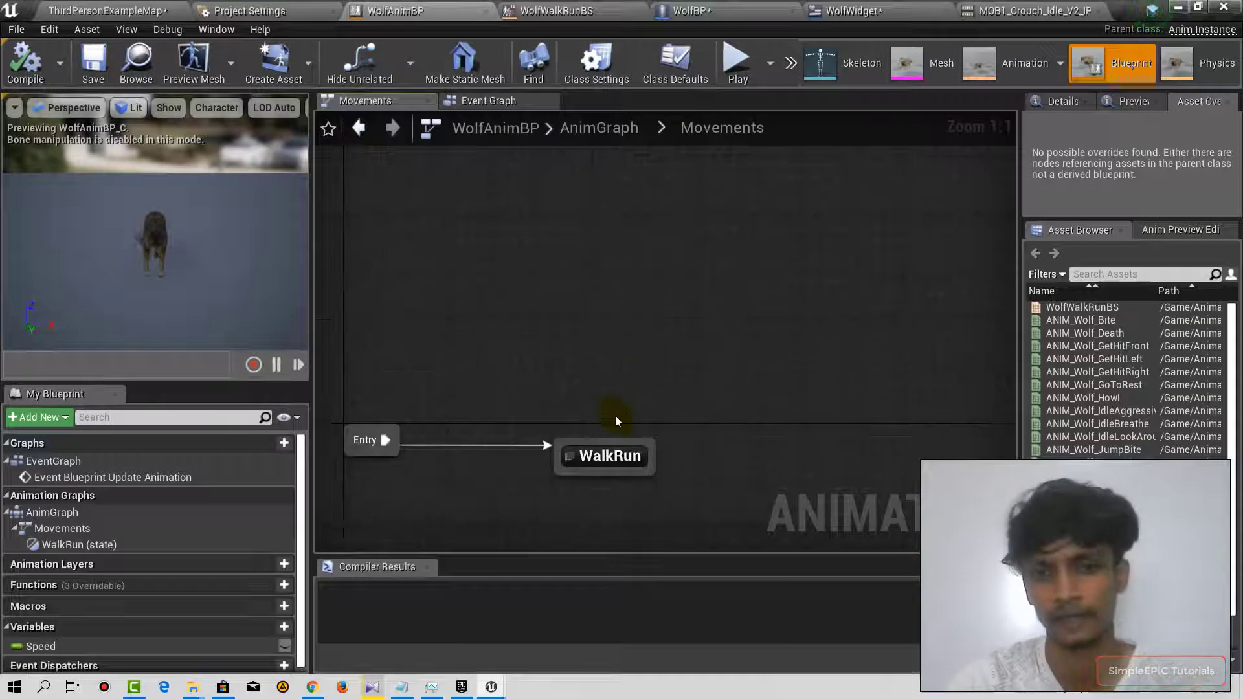
pyautogui.moveTo(611, 442); pyautogui.dragTo(706, 276)
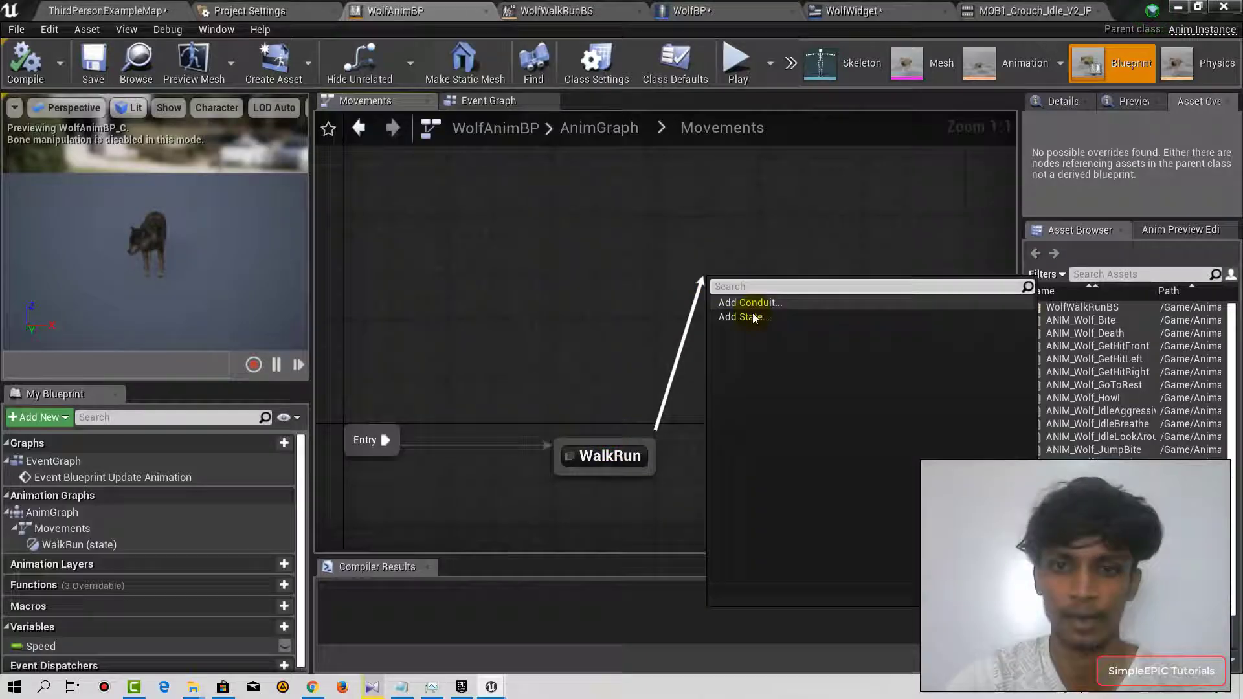
# - Create a new state named Death at the transition's end and open its graph
pyautogui.click(753, 316)
pyautogui.write('th')
pyautogui.press('Return')
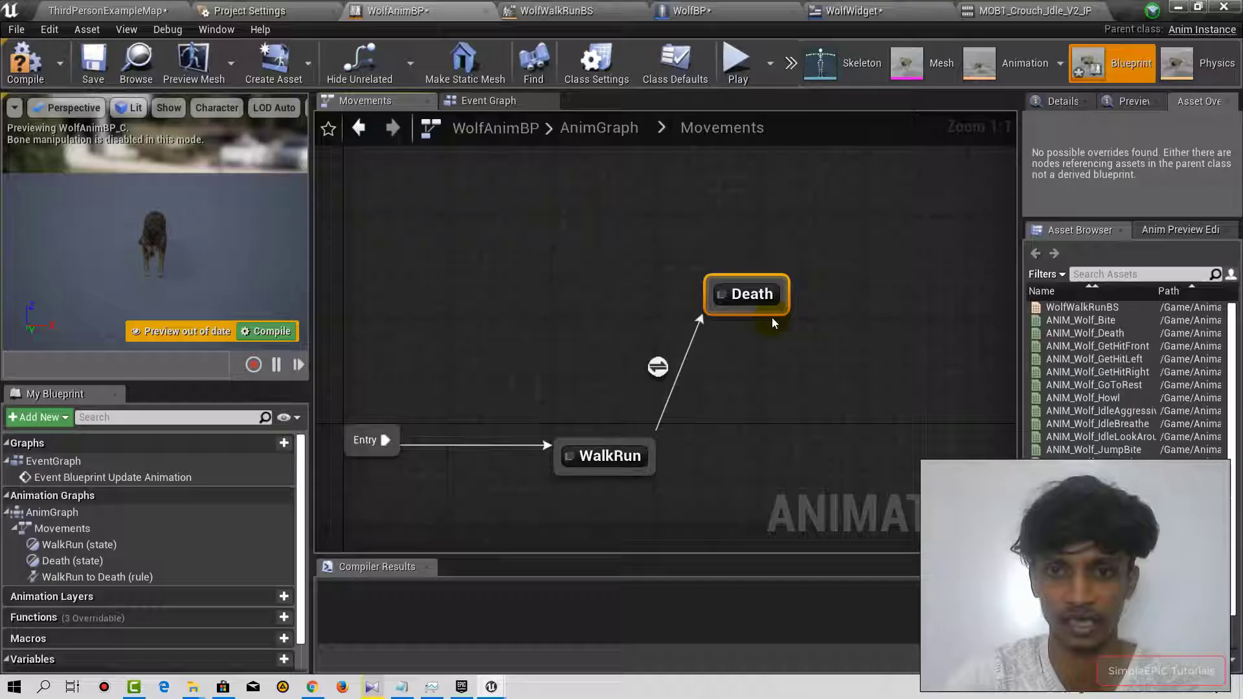
pyautogui.moveTo(772, 321); pyautogui.dragTo(712, 310, button='right')
pyautogui.doubleClick(704, 261)
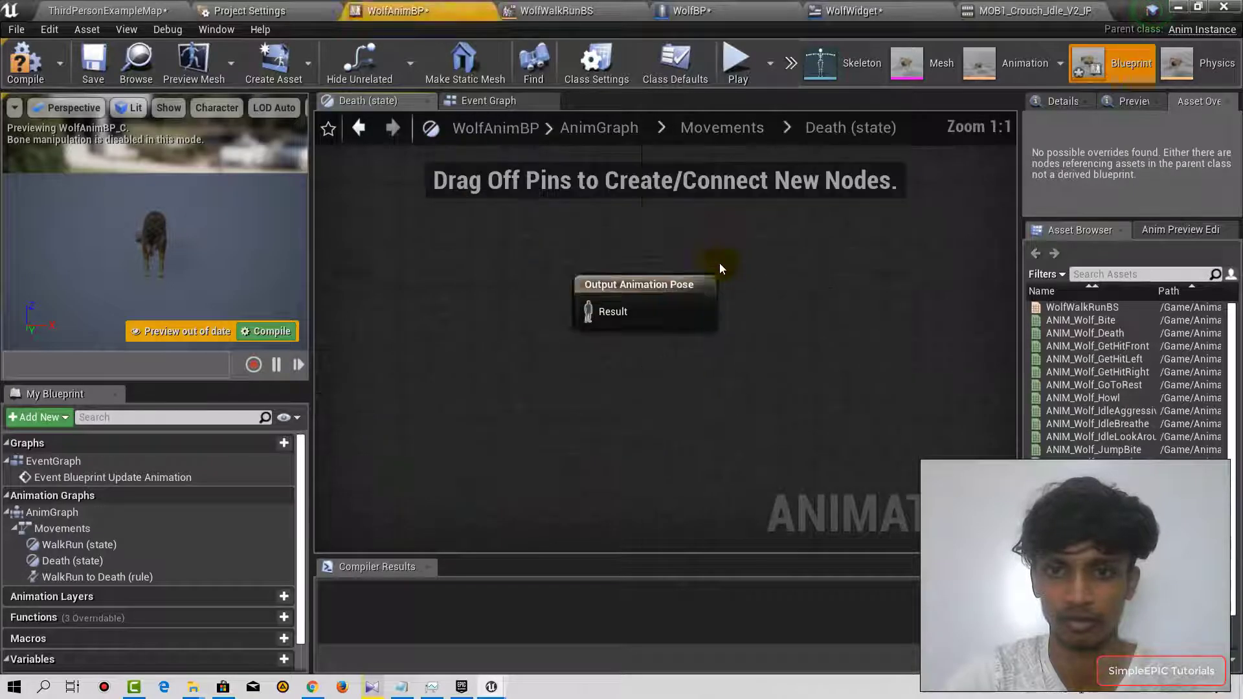
pyautogui.click(1140, 277)
pyautogui.write('death')
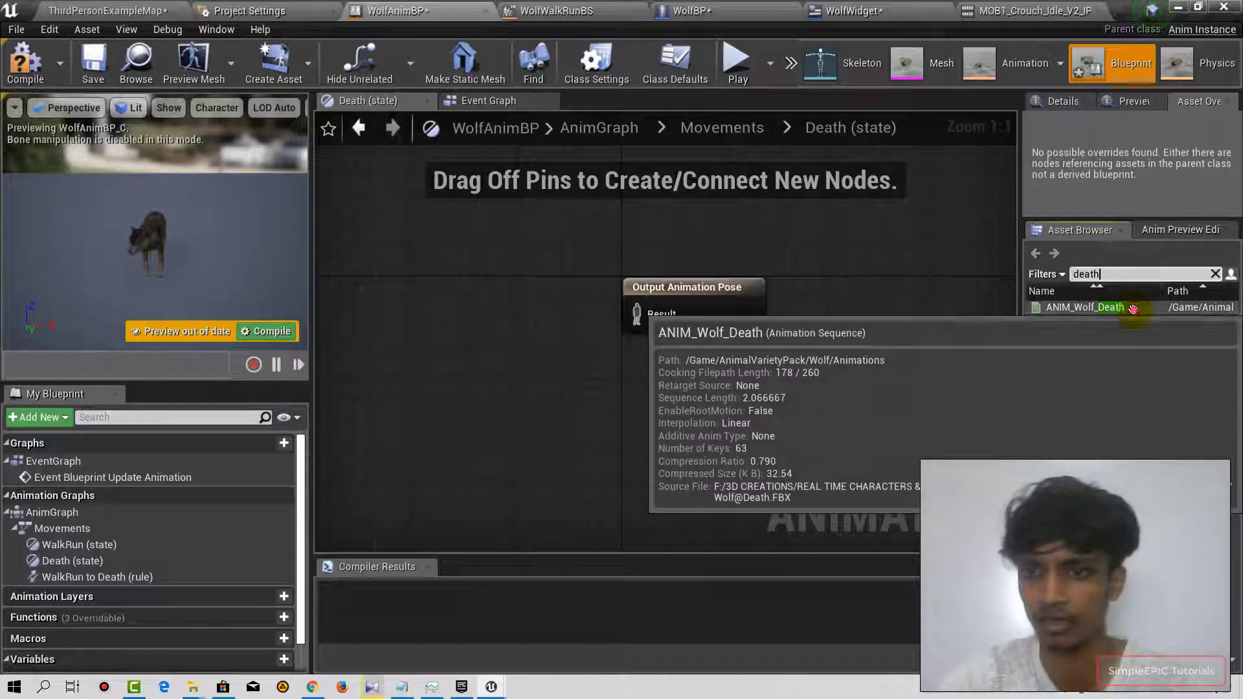
# - Wire ANIM_Wolf_Death into the Death state's Output Animation Pose and compile
pyautogui.moveTo(1085, 307); pyautogui.dragTo(525, 345)
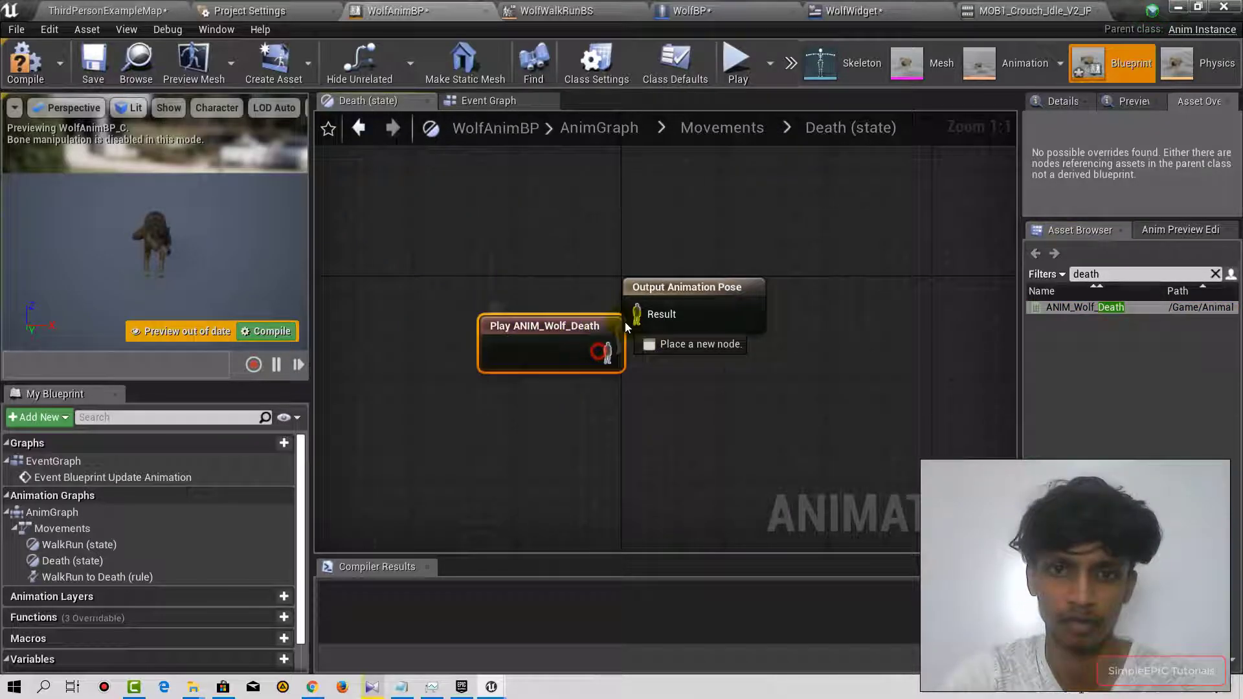
pyautogui.moveTo(610, 340)
pyautogui.mouseDown()
pyautogui.moveTo(638, 314)
pyautogui.moveTo(726, 299)
pyautogui.mouseUp()
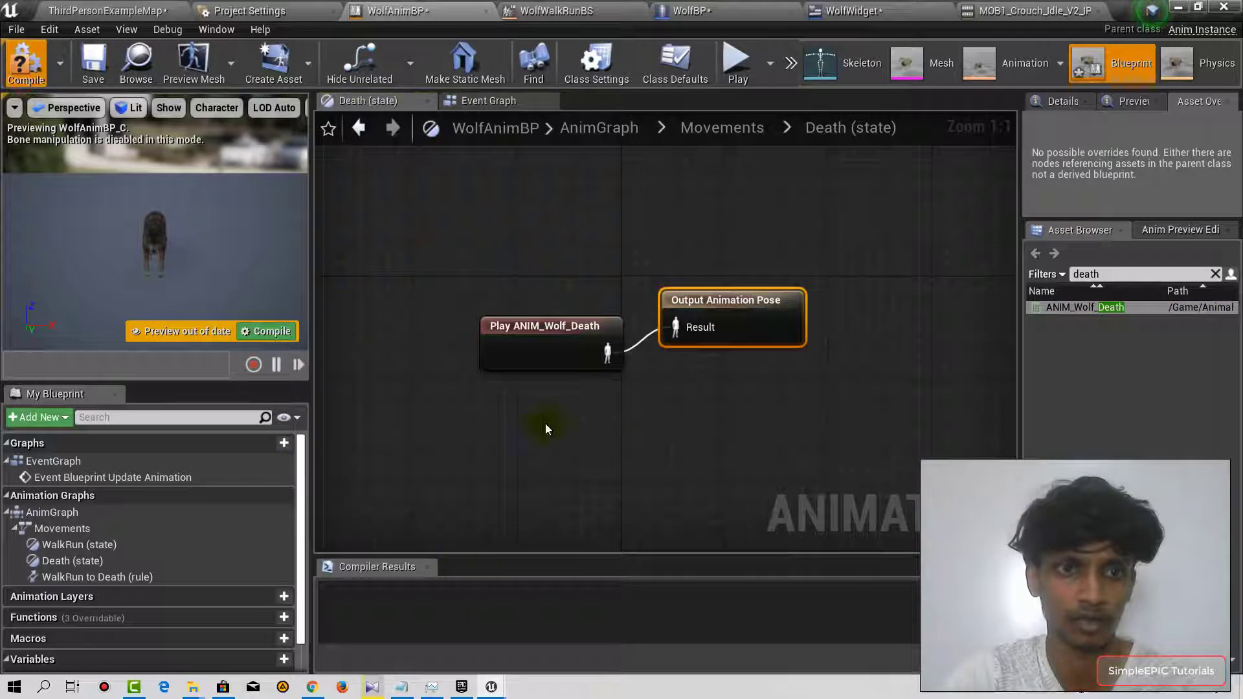
pyautogui.click(264, 332)
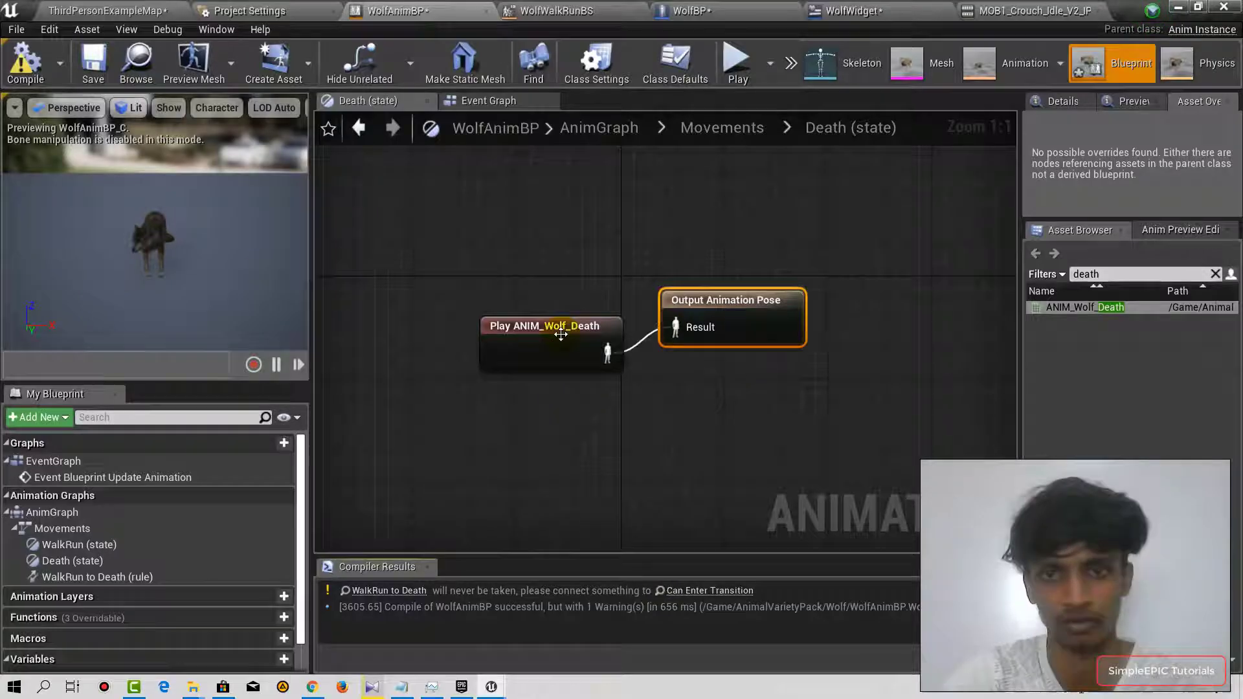
pyautogui.click(722, 127)
pyautogui.moveTo(763, 175); pyautogui.dragTo(799, 350, button='right')
pyautogui.doubleClick(802, 339)
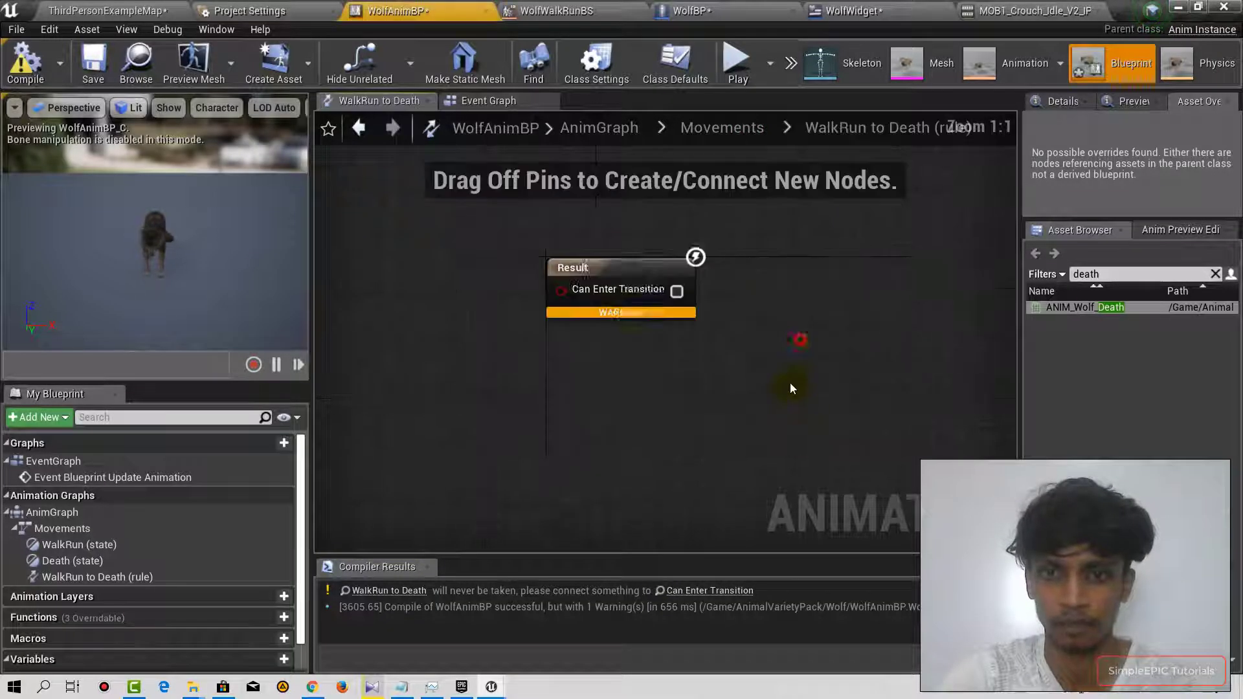
pyautogui.moveTo(725, 384); pyautogui.dragTo(877, 412, button='right')
pyautogui.scroll(-3, 223, 505)
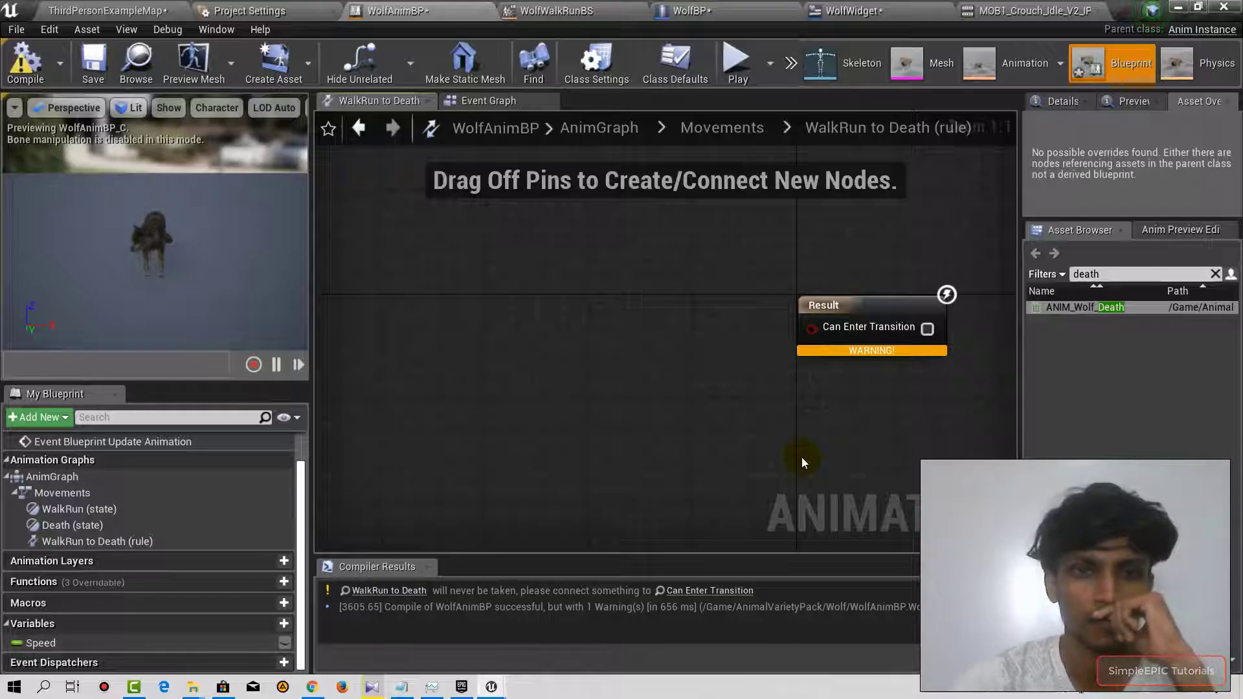
pyautogui.click(488, 101)
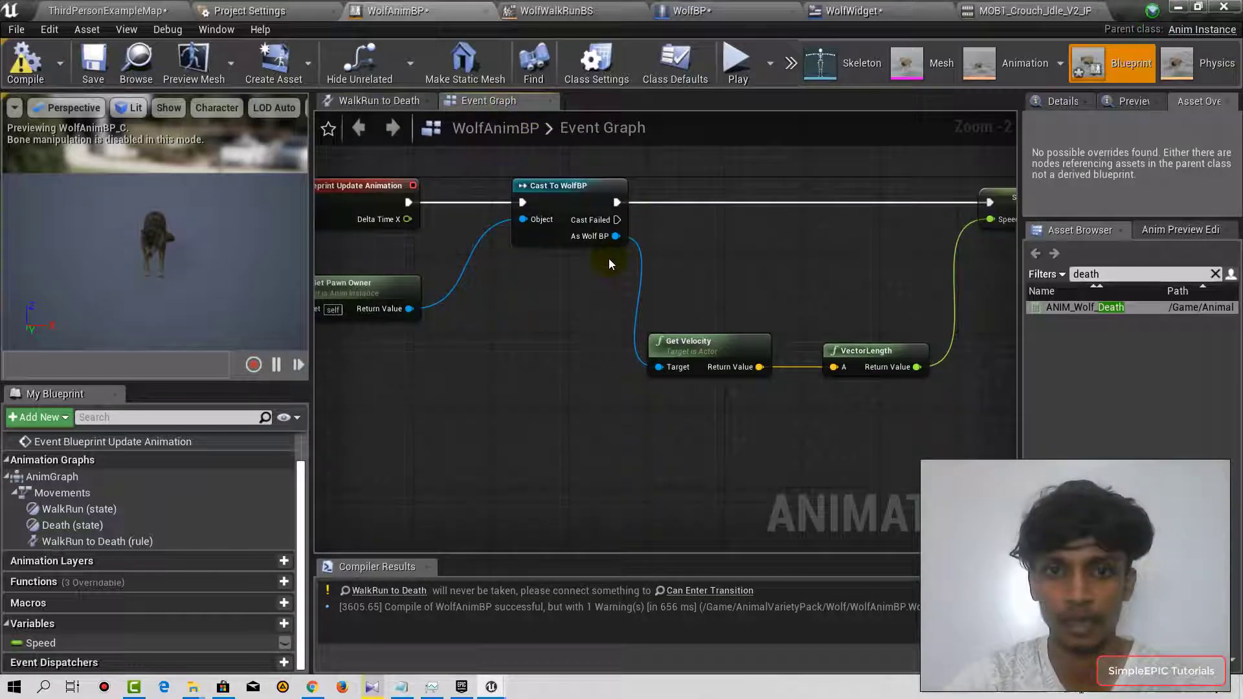
# - Add a Get Health node from the As Wolf BP cast output in the event graph
pyautogui.moveTo(619, 311); pyautogui.dragTo(514, 289, button='right')
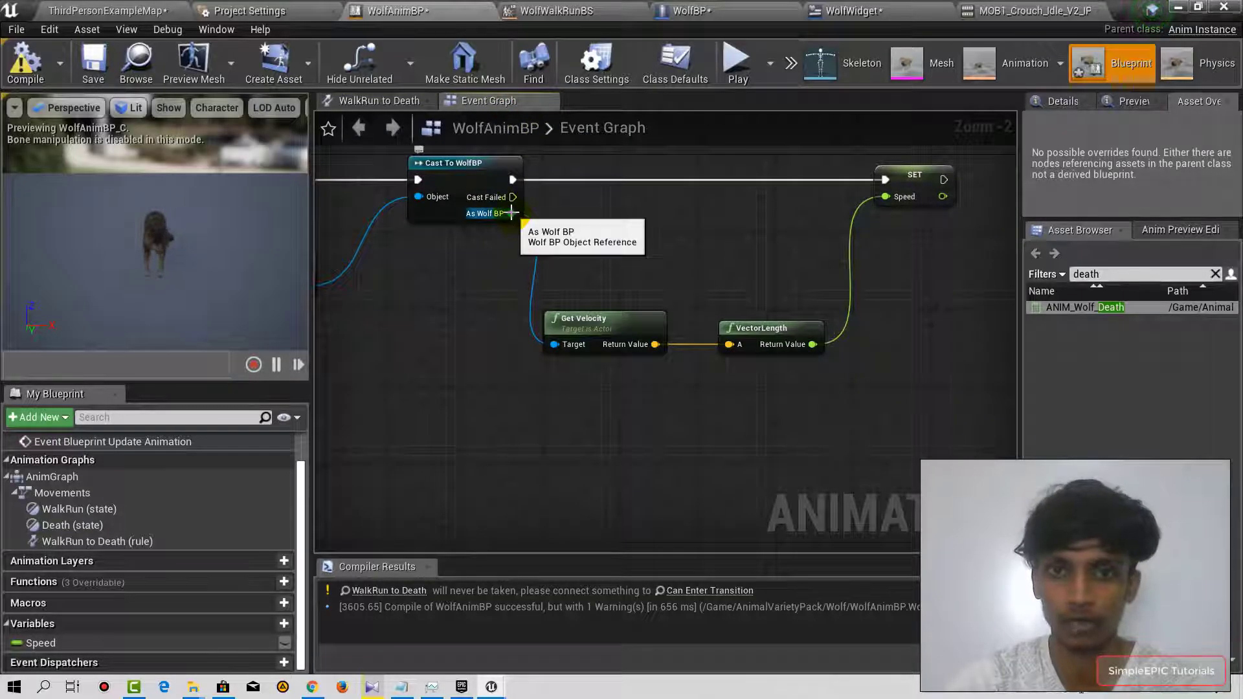
pyautogui.moveTo(511, 213); pyautogui.dragTo(495, 474)
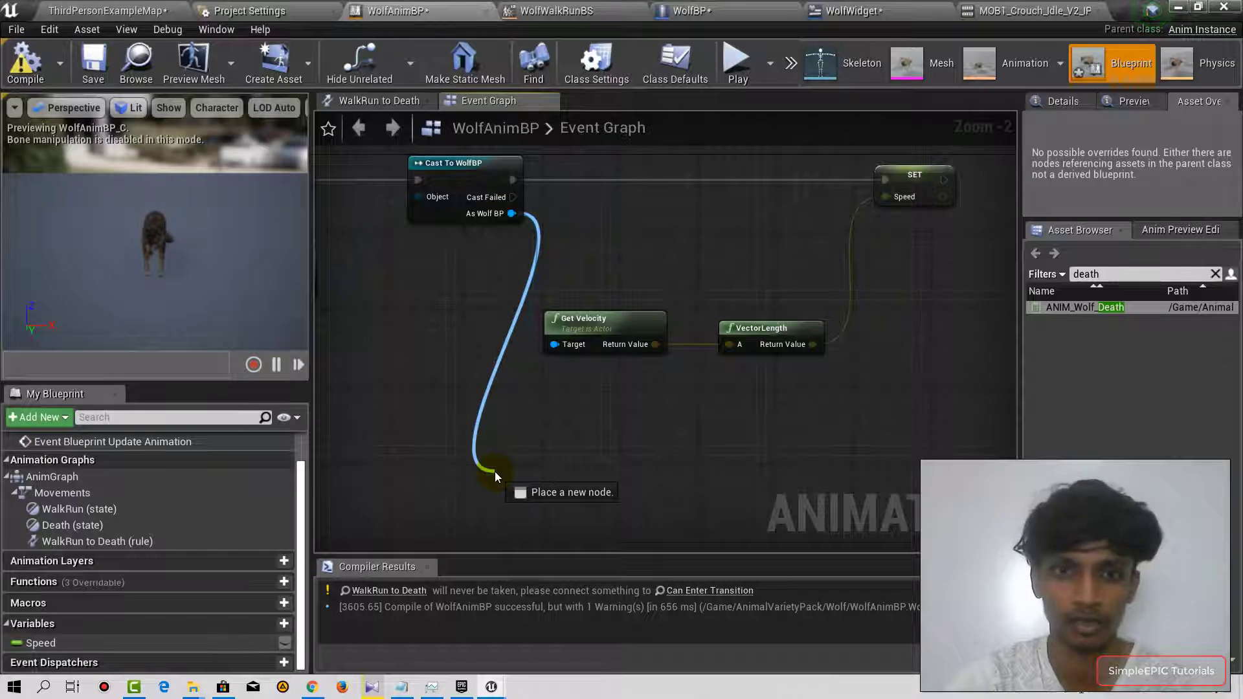
pyautogui.moveTo(495, 474); pyautogui.dragTo(495, 474)
pyautogui.click(454, 179)
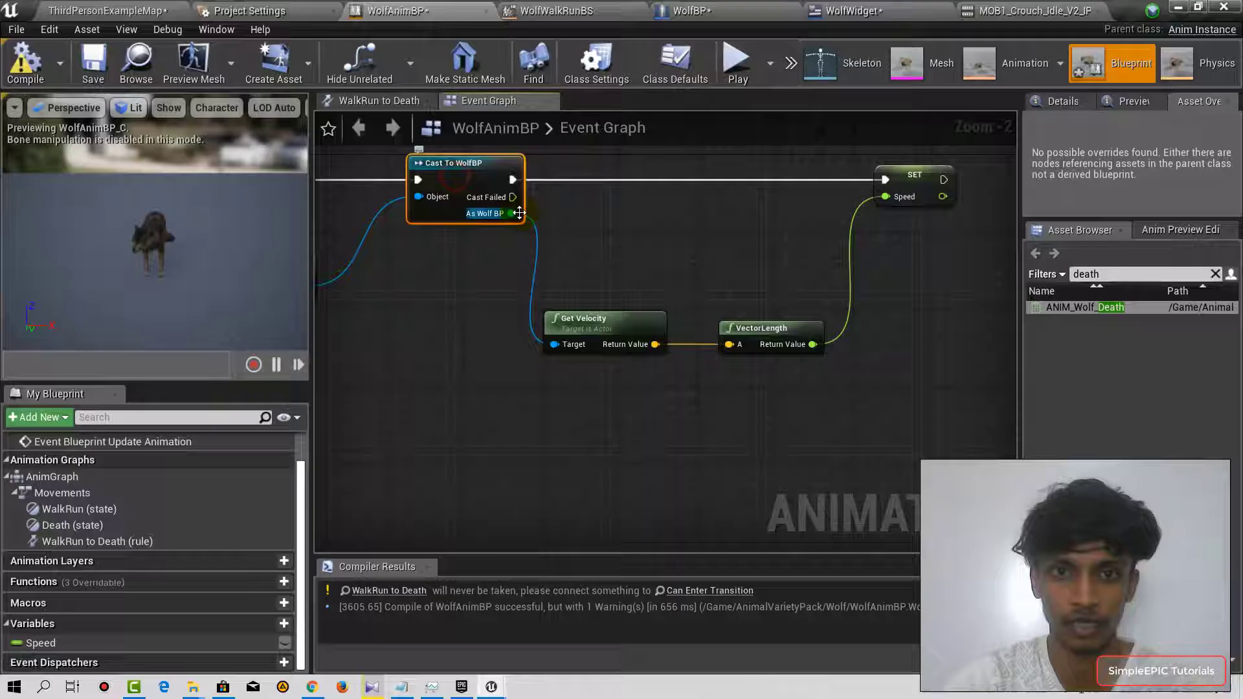
pyautogui.moveTo(512, 215); pyautogui.dragTo(503, 434)
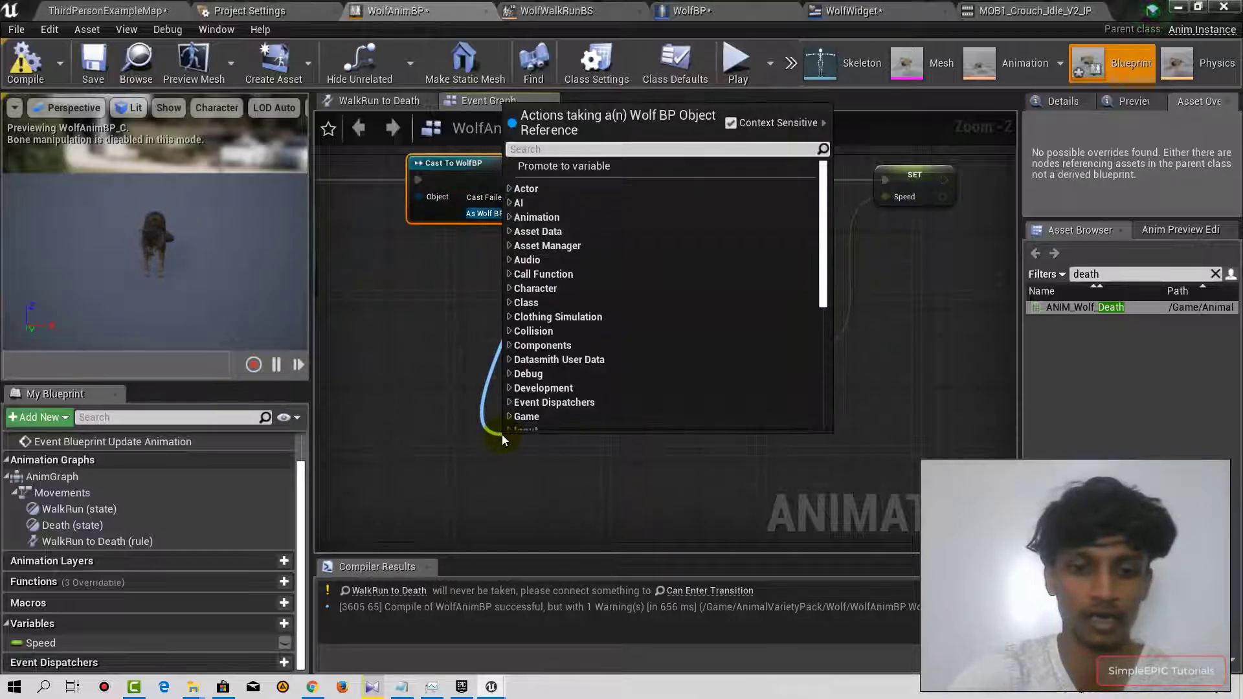
pyautogui.write('gethea')
pyautogui.press('Return')
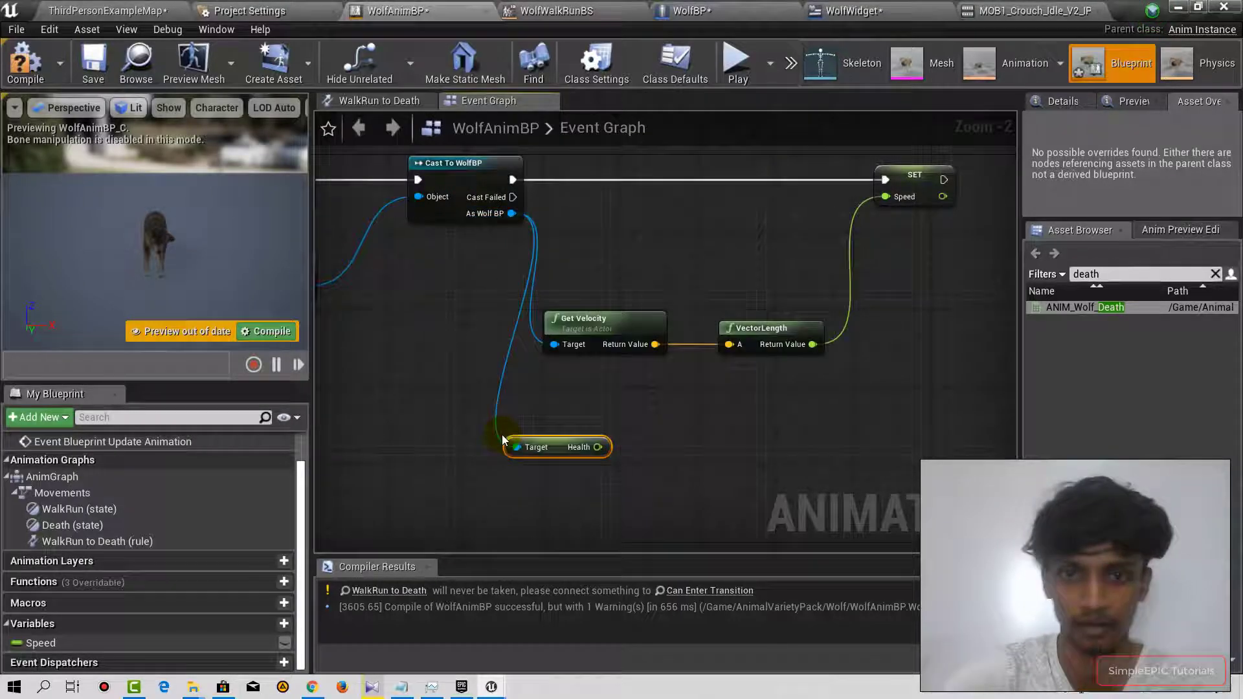
pyautogui.moveTo(529, 445); pyautogui.dragTo(569, 467)
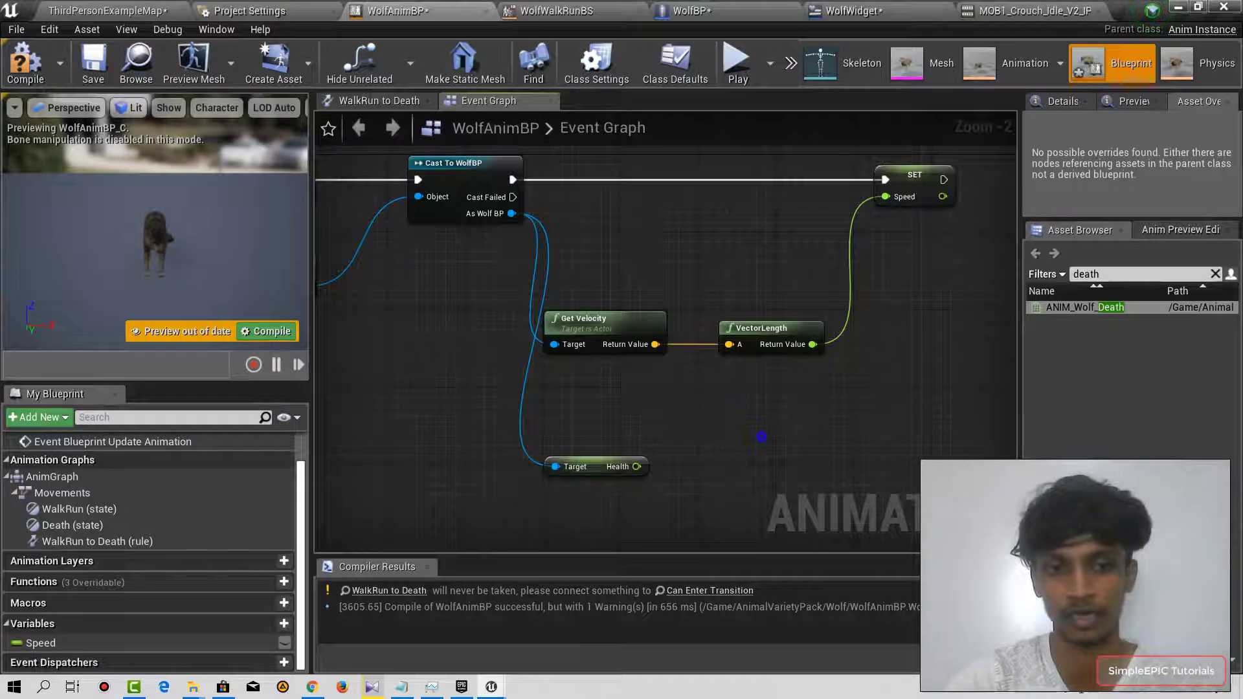
pyautogui.moveTo(761, 437); pyautogui.dragTo(661, 430, button='right')
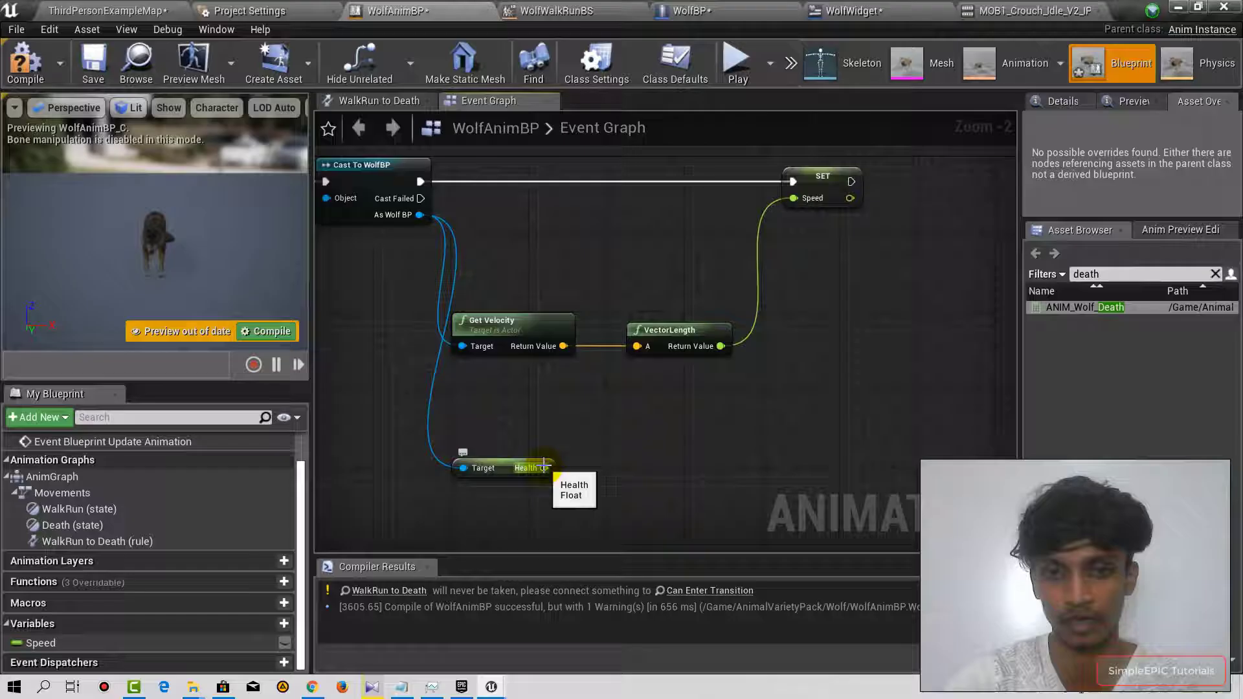
# - Promote the Health value to a new variable named Heath
pyautogui.moveTo(544, 468); pyautogui.dragTo(818, 408)
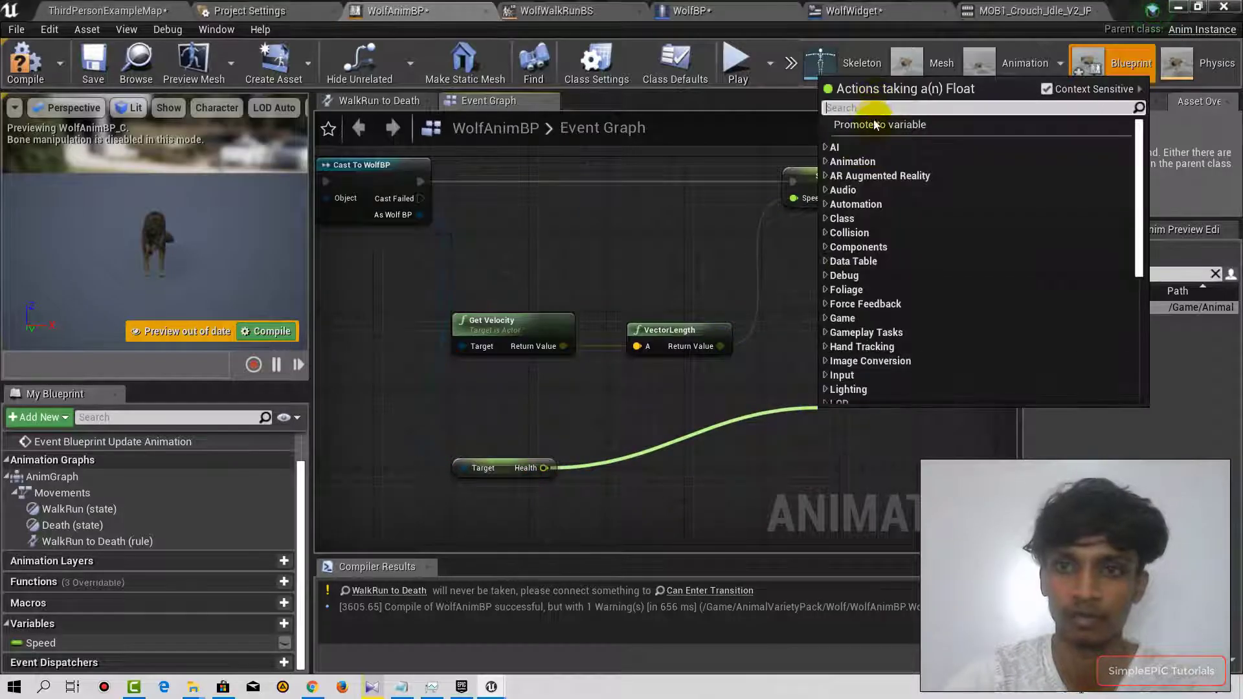
pyautogui.click(880, 124)
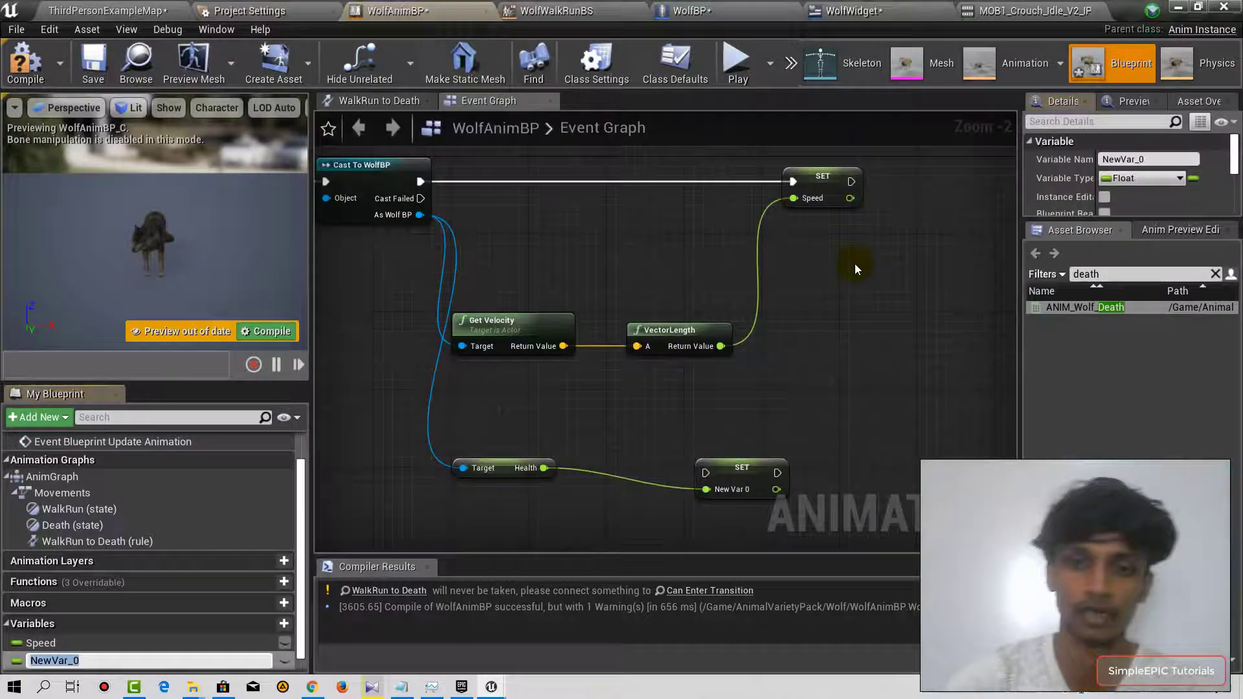
pyautogui.write('Heath')
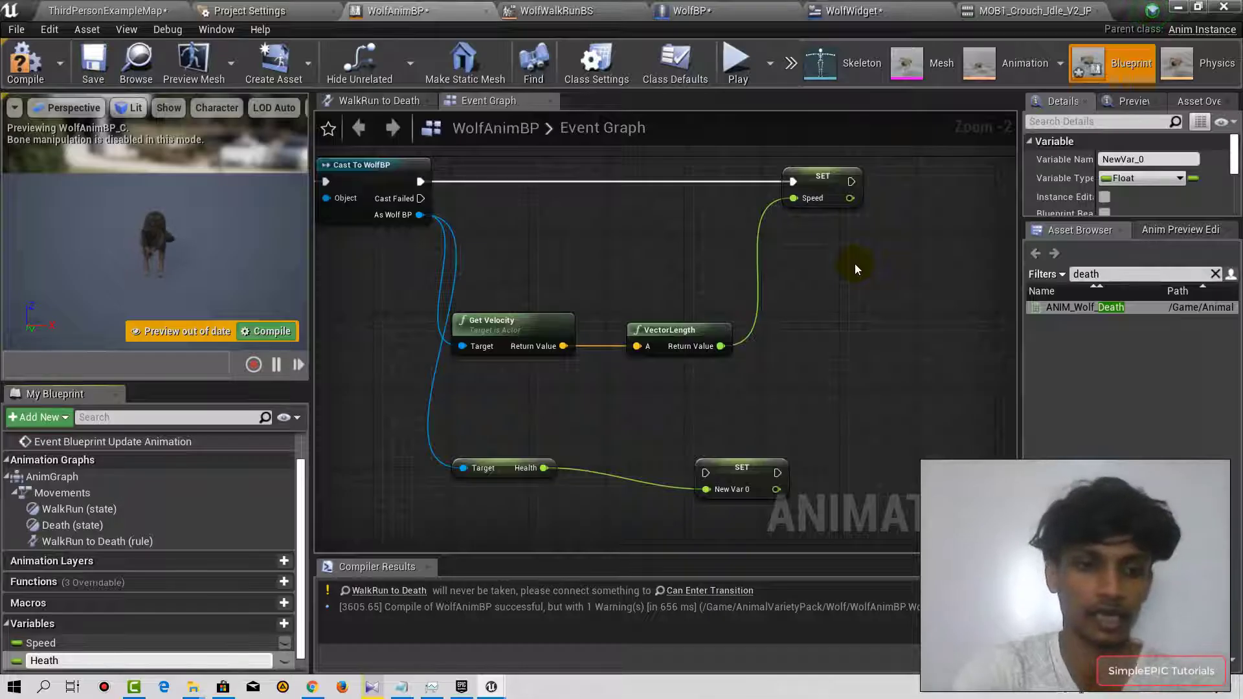
pyautogui.press('Return')
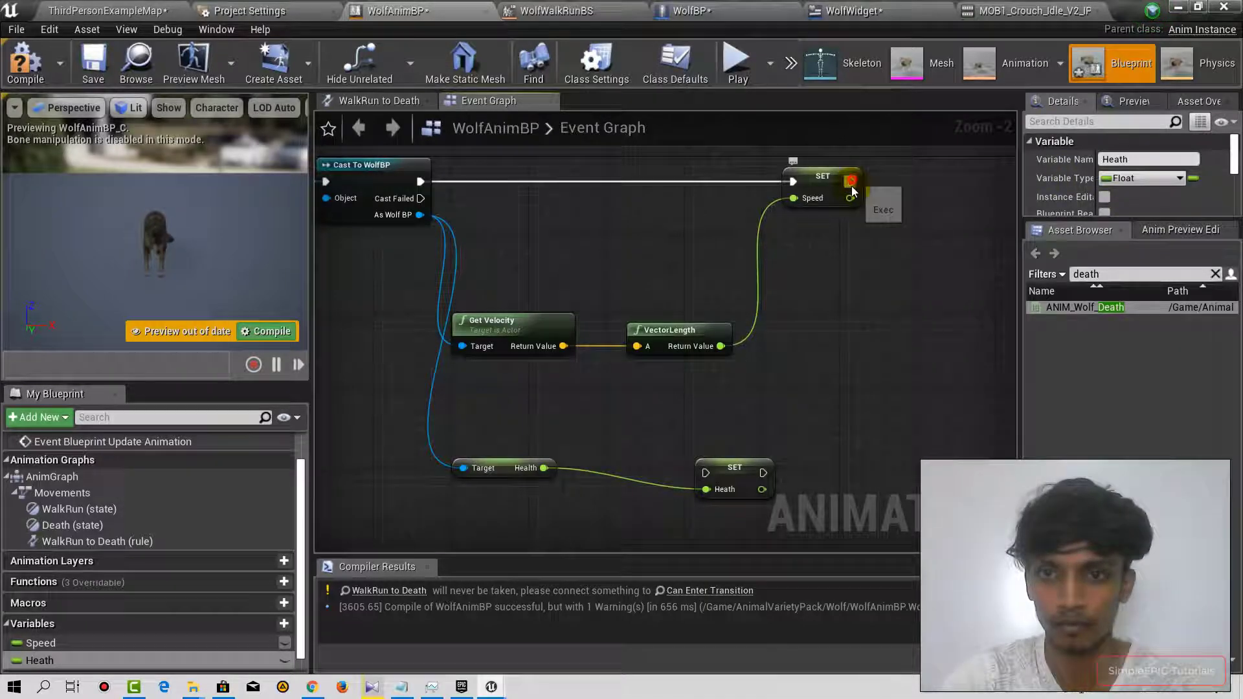
# - Run SET Heath right after SET Speed in the update chain
pyautogui.moveTo(852, 186); pyautogui.dragTo(707, 474)
pyautogui.moveTo(739, 408); pyautogui.dragTo(583, 243, button='right')
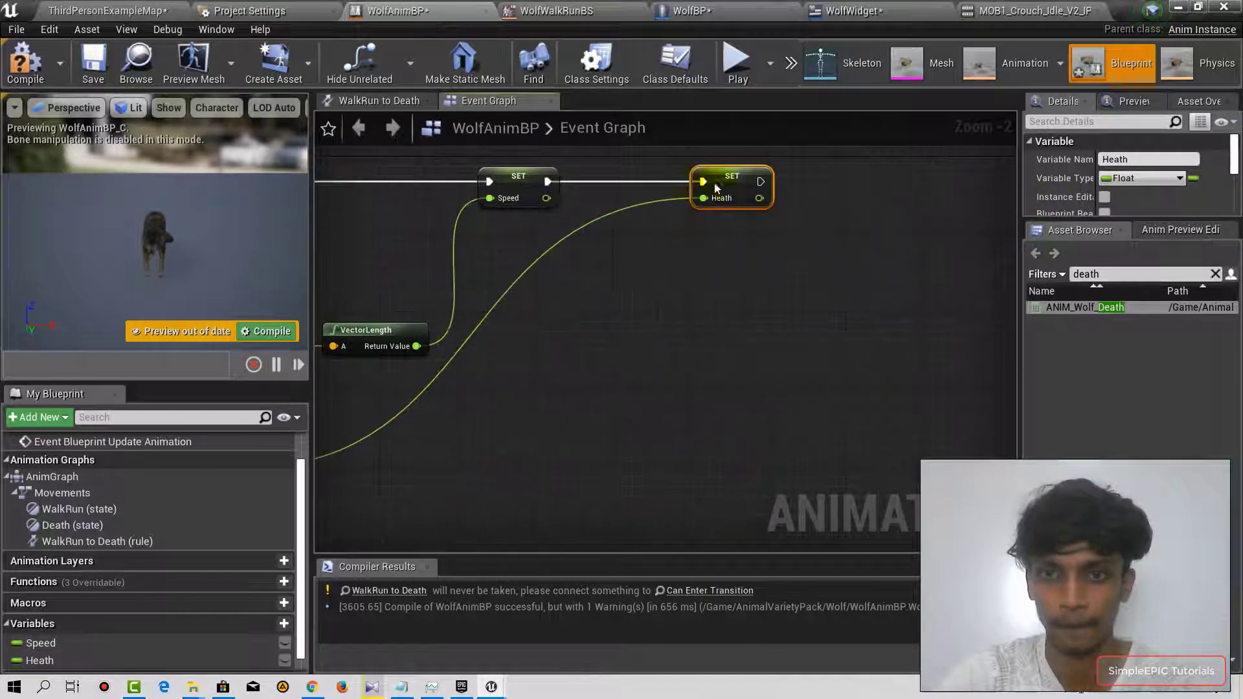
pyautogui.moveTo(418, 244); pyautogui.dragTo(584, 340, button='right')
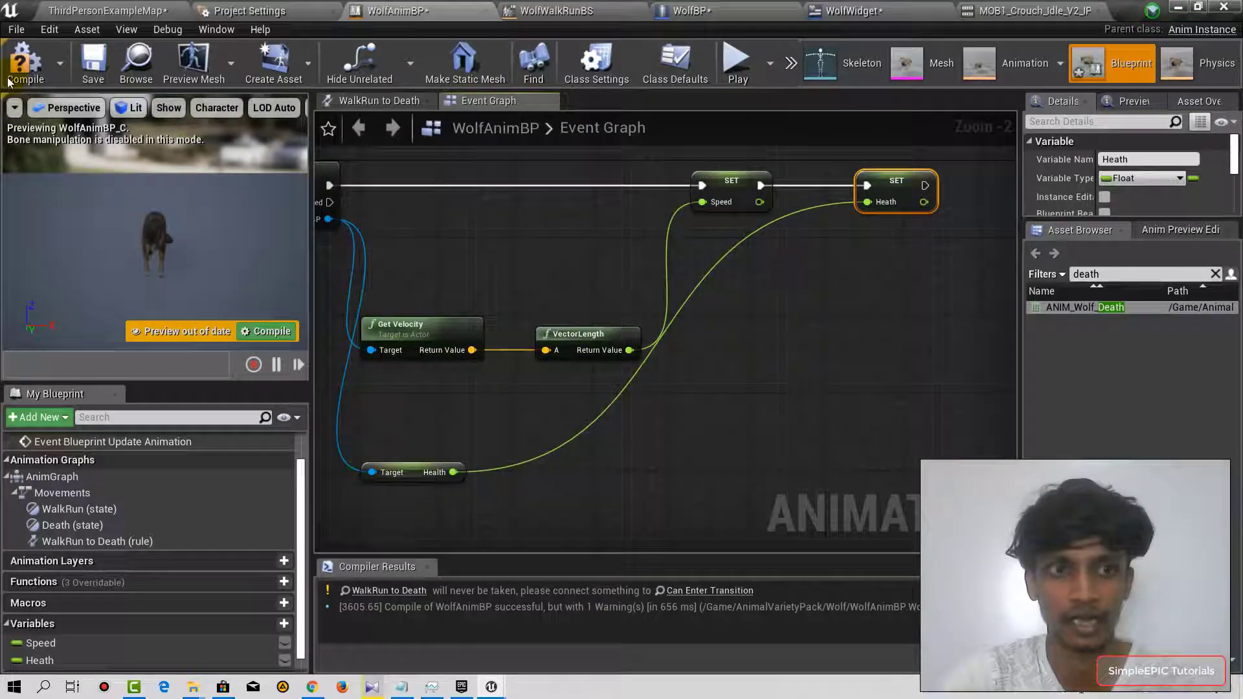
pyautogui.click(368, 101)
# - Feed a Heath <= 0.0 comparison into the WalkRun to Death rule's Can Enter Transition
pyautogui.moveTo(40, 661)
pyautogui.mouseDown()
pyautogui.moveTo(563, 314)
pyautogui.moveTo(607, 392)
pyautogui.mouseUp()
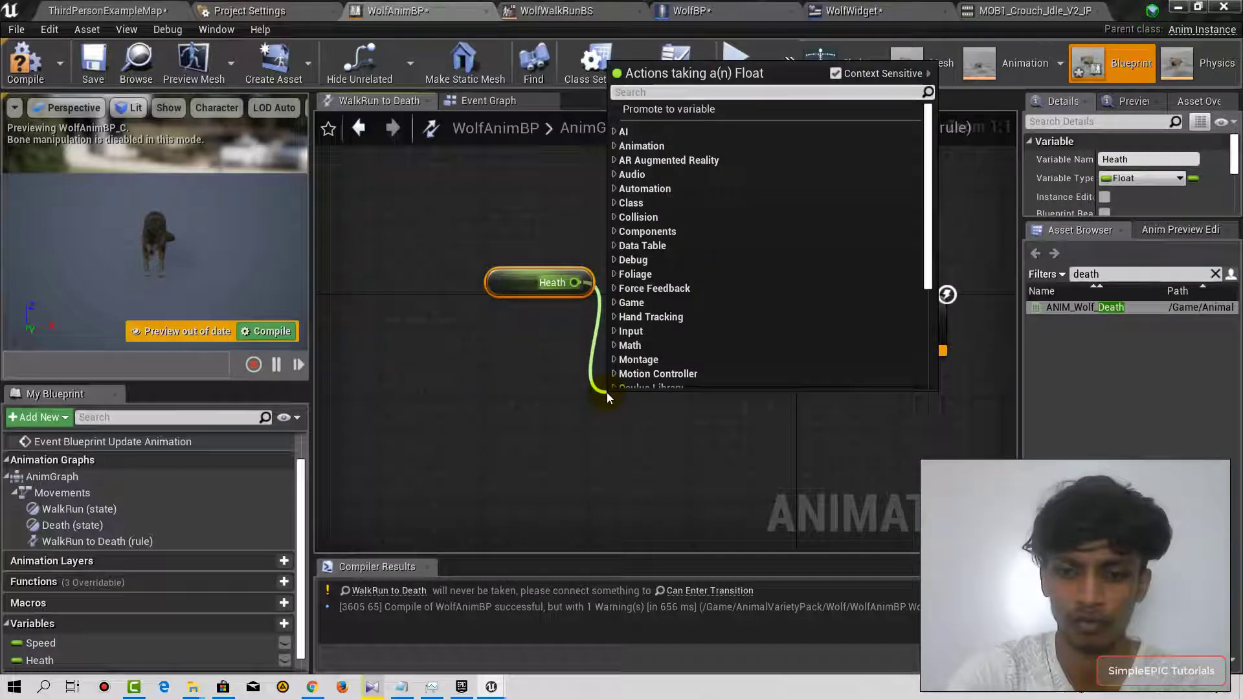
pyautogui.write('<')
pyautogui.click(682, 153)
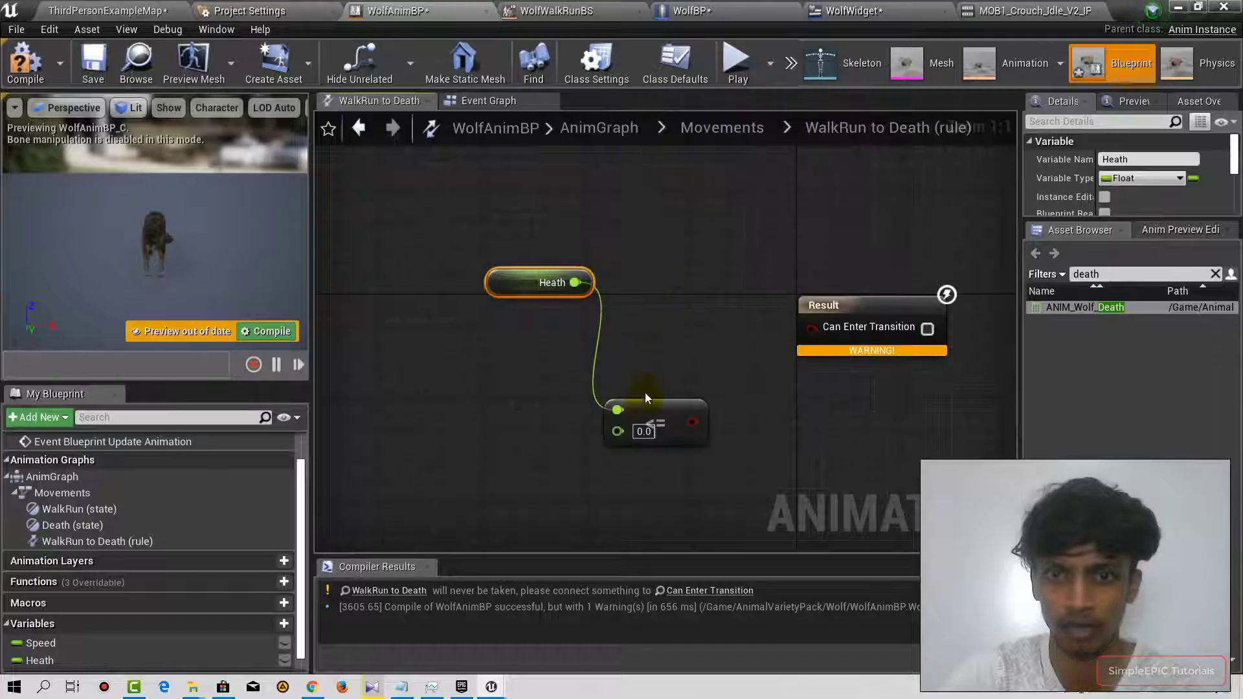
pyautogui.moveTo(691, 421); pyautogui.dragTo(812, 328)
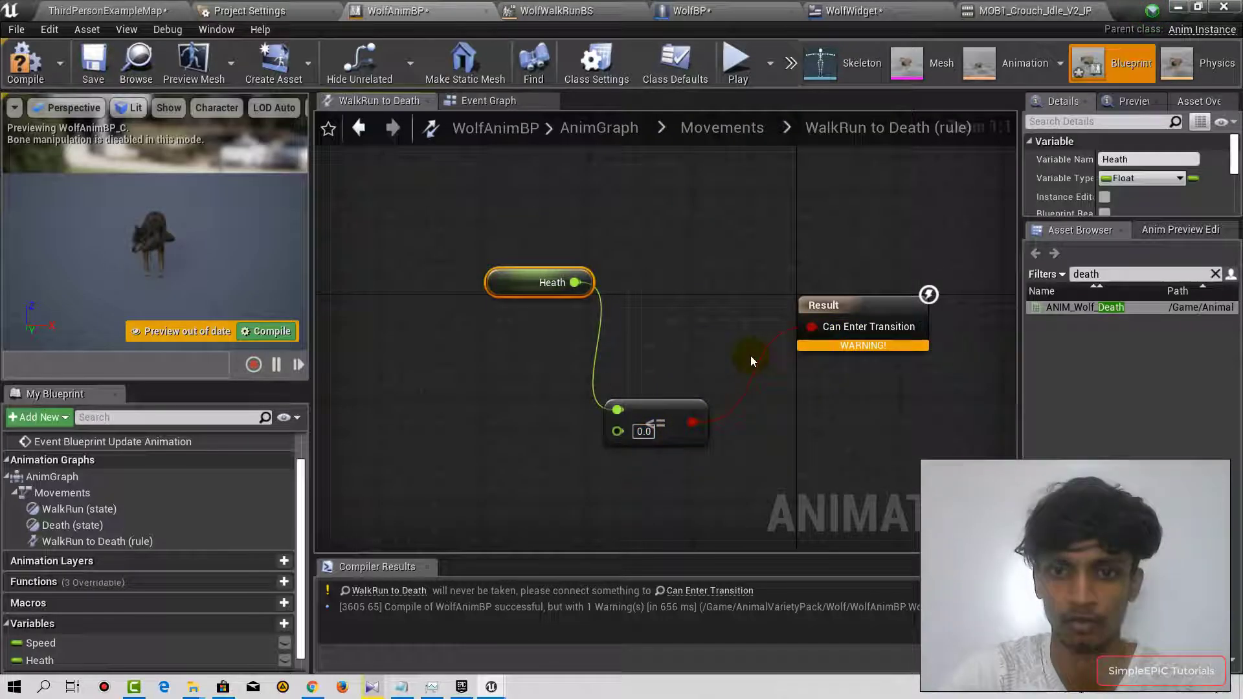
pyautogui.click(705, 17)
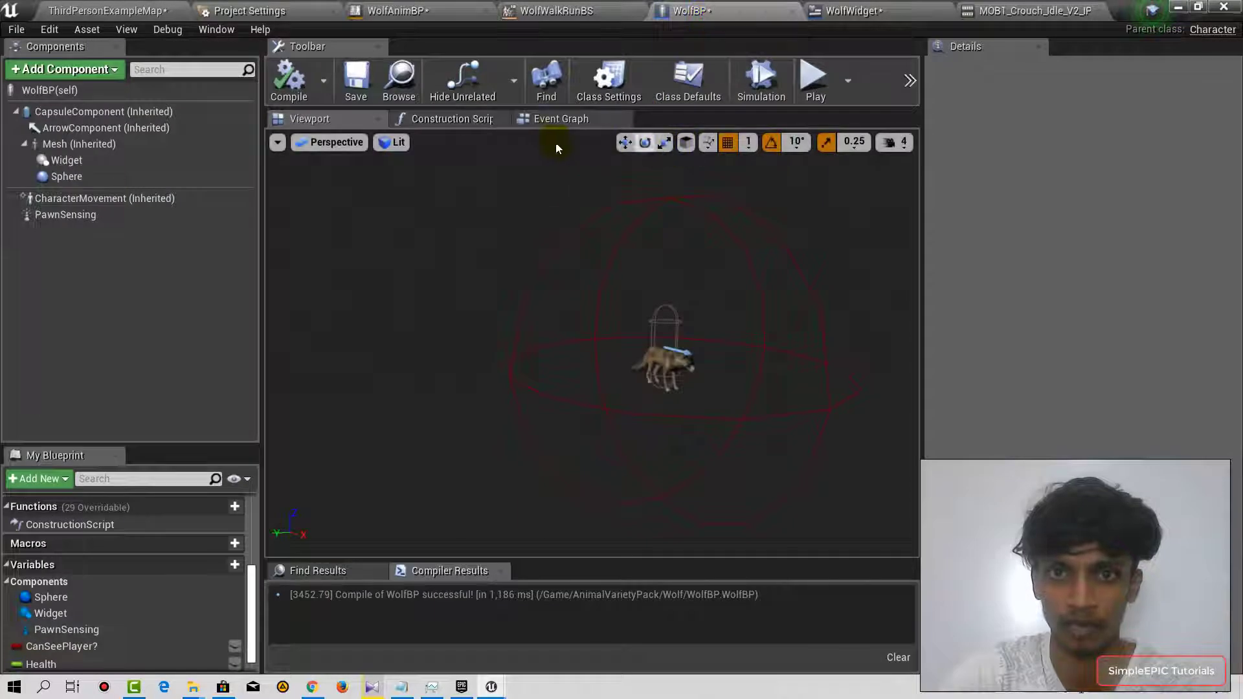
# - Pan the WolfBP event graph across the Branch, Health comparison, Delay and Print String nodes
pyautogui.click(560, 118)
pyautogui.scroll(2, 701, 398)
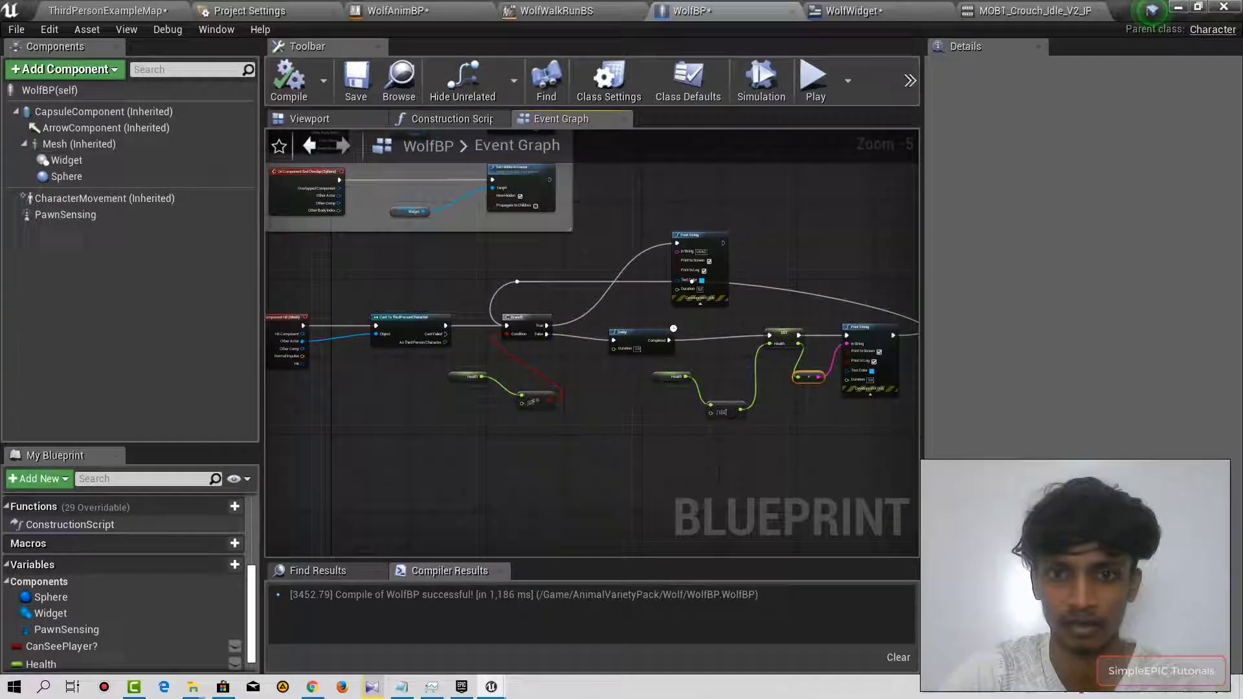
pyautogui.scroll(1, 660, 403)
pyautogui.scroll(1, 632, 408)
pyautogui.moveTo(801, 241); pyautogui.dragTo(795, 241, button='right')
pyautogui.moveTo(730, 341); pyautogui.dragTo(564, 292, button='right')
pyautogui.moveTo(515, 516); pyautogui.dragTo(497, 475, button='right')
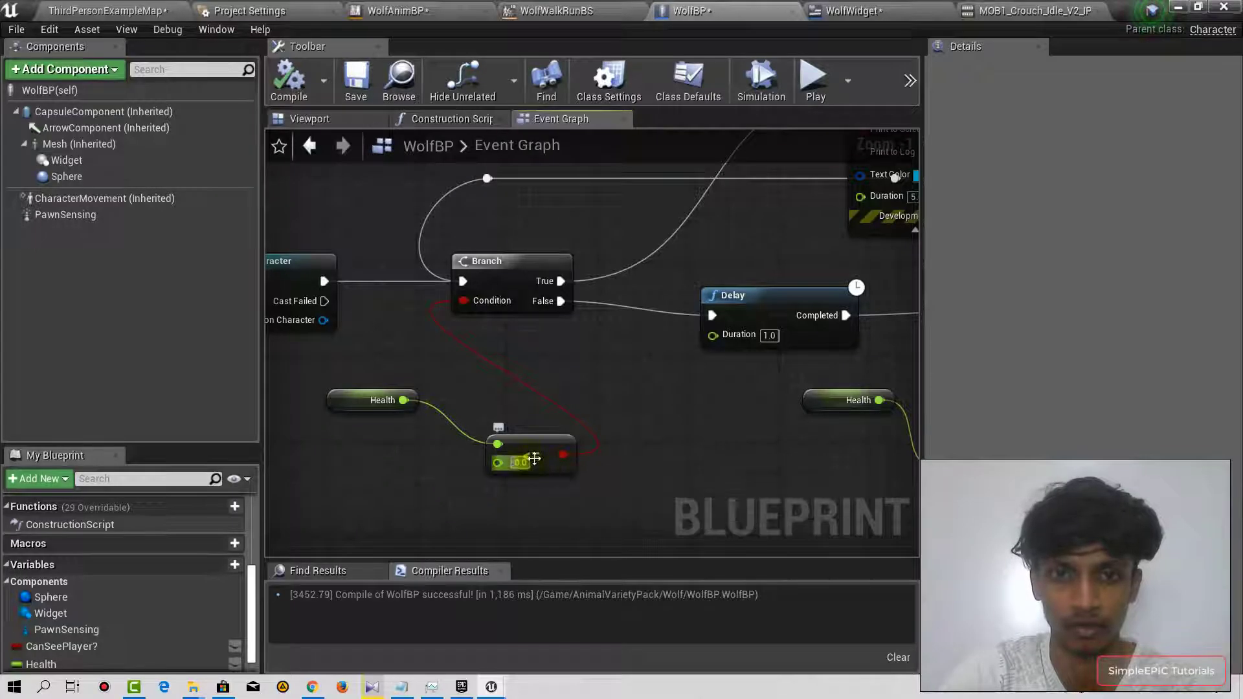
pyautogui.moveTo(535, 377); pyautogui.dragTo(525, 404, button='right')
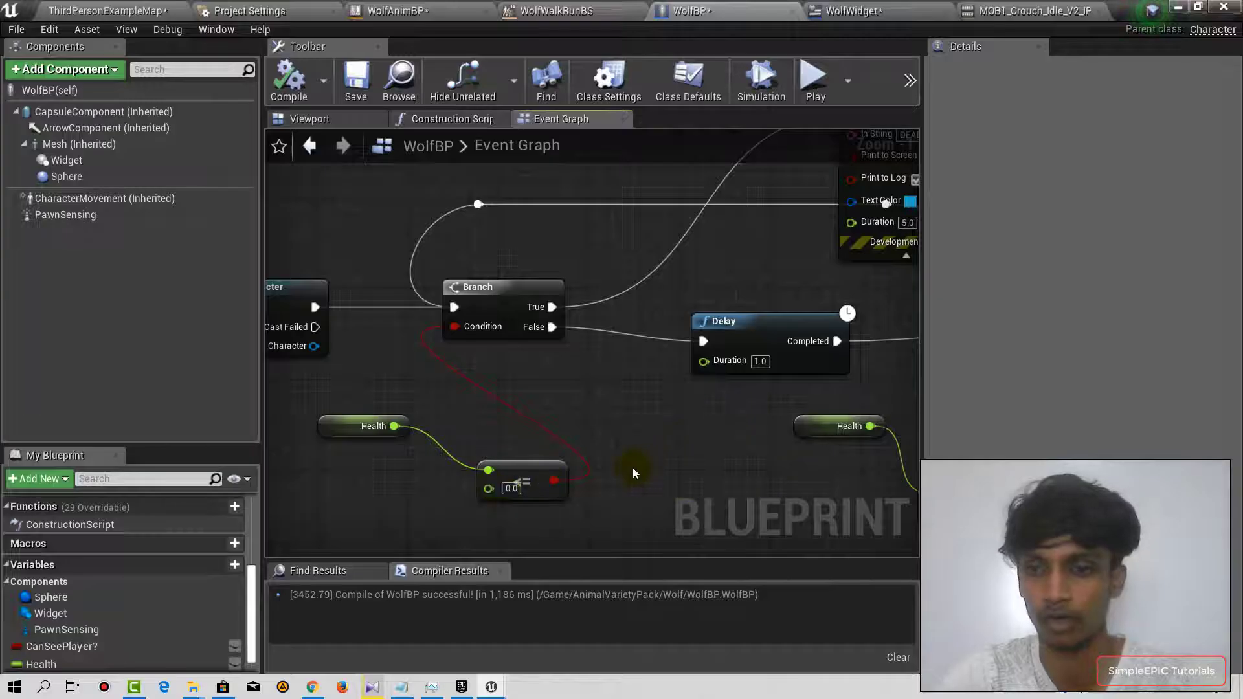
pyautogui.moveTo(564, 377)
pyautogui.mouseDown(button='right')
pyautogui.moveTo(513, 427)
pyautogui.moveTo(575, 414)
pyautogui.mouseUp(button='right')
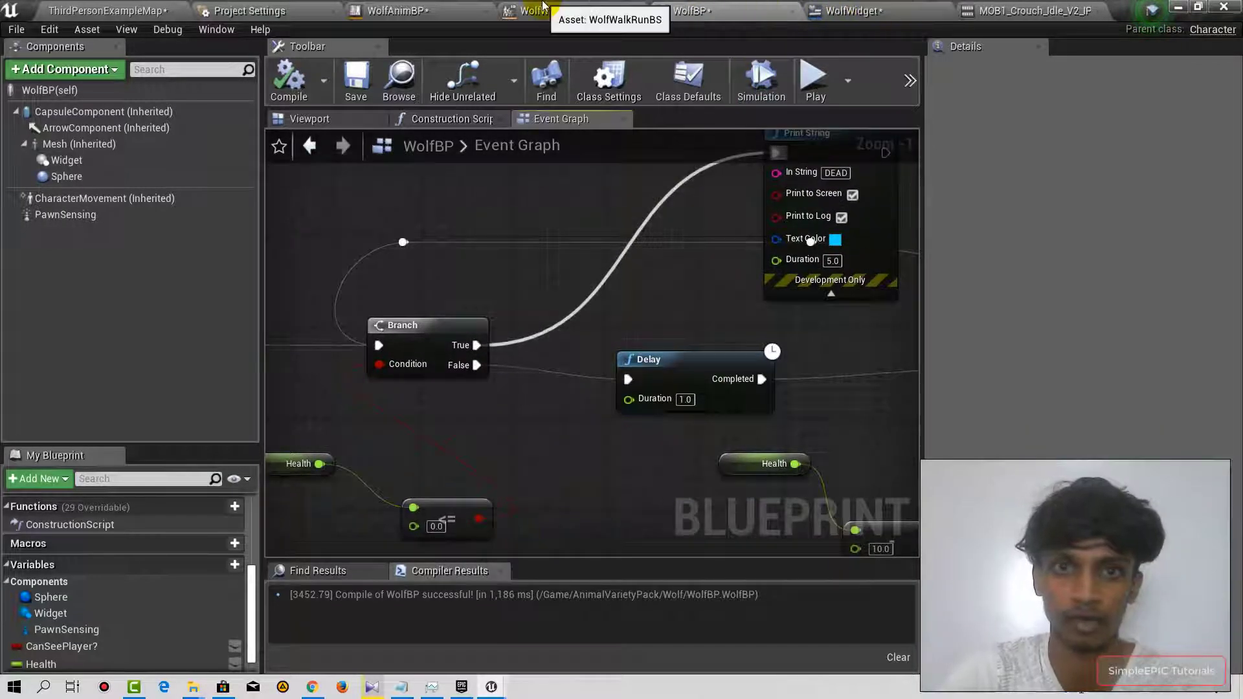
pyautogui.click(621, 10)
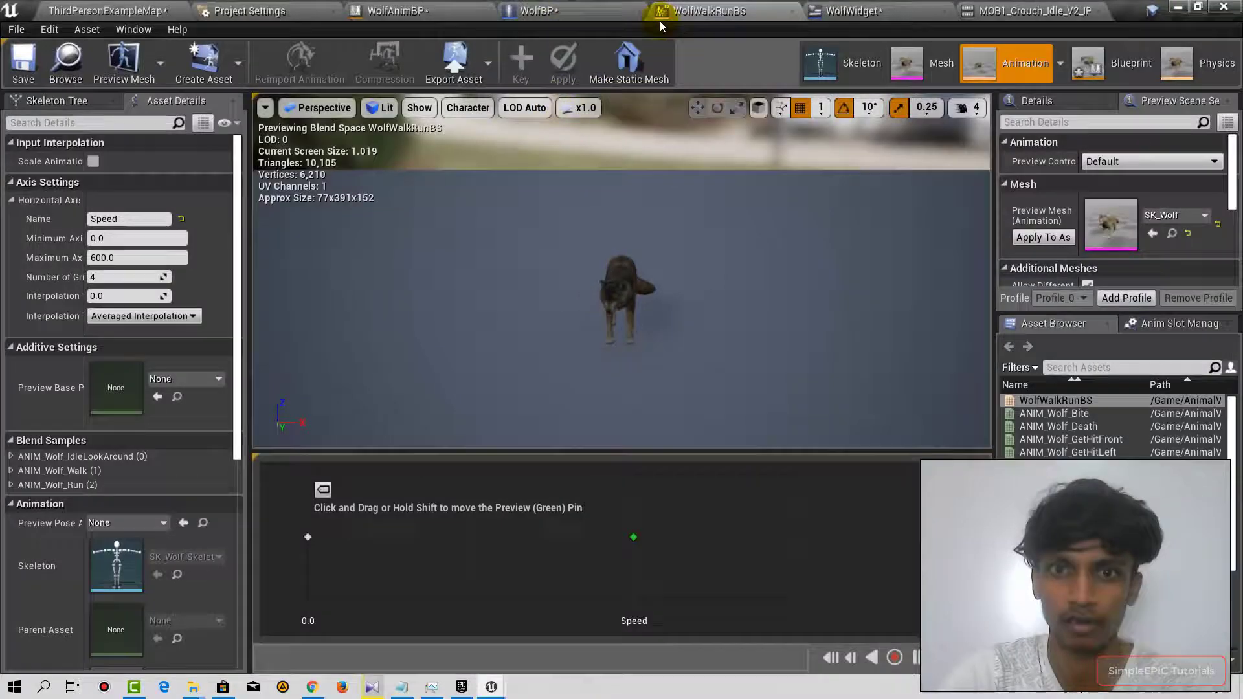
# - Recompile WolfAnimBP and launch the level in a standalone play window
pyautogui.click(398, 10)
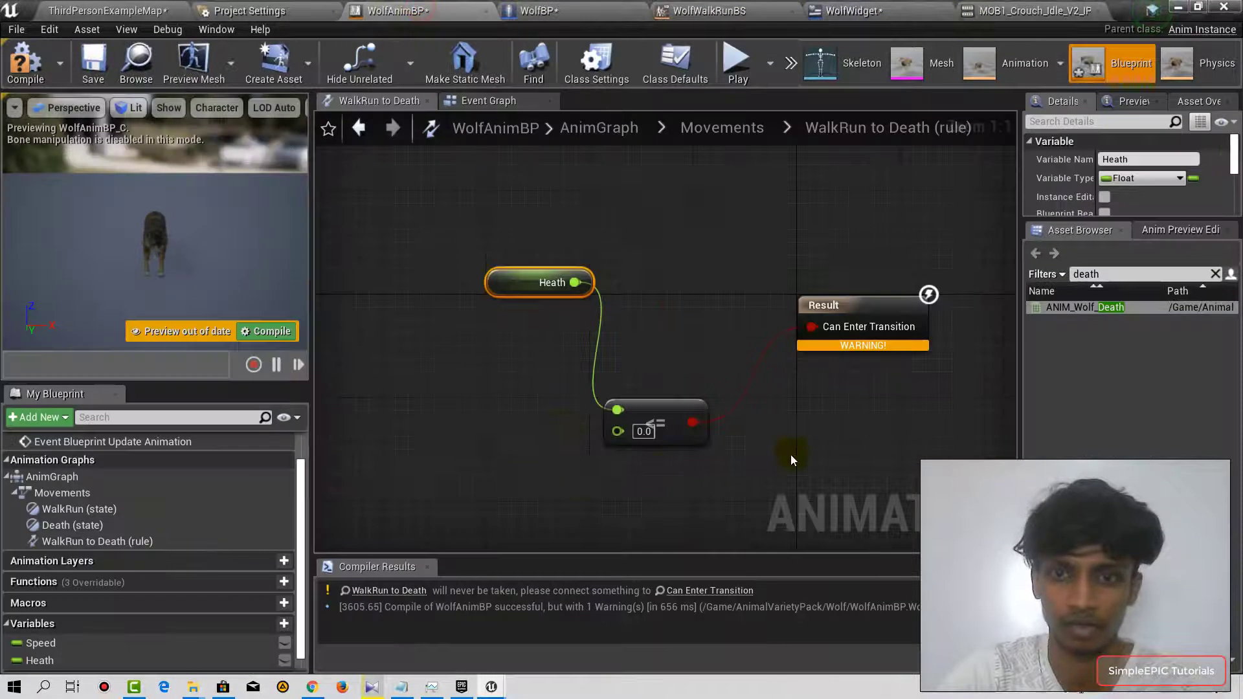
pyautogui.moveTo(792, 460); pyautogui.dragTo(726, 470, button='right')
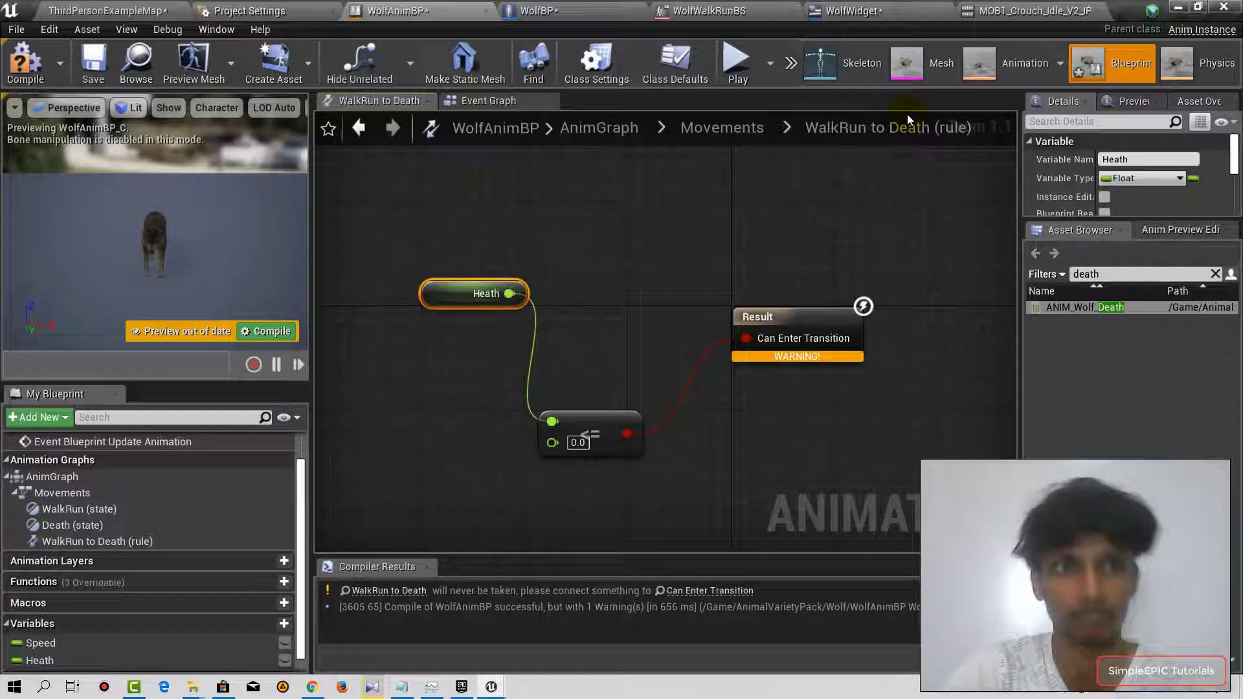
pyautogui.click(25, 66)
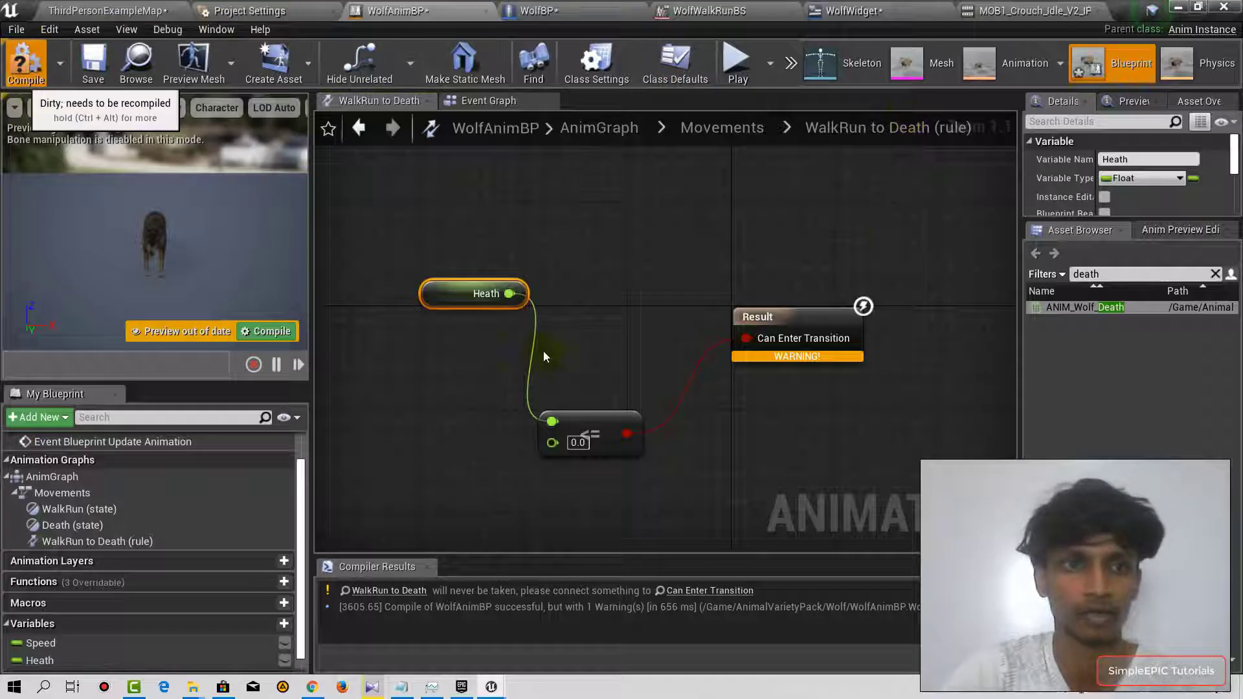
pyautogui.click(738, 65)
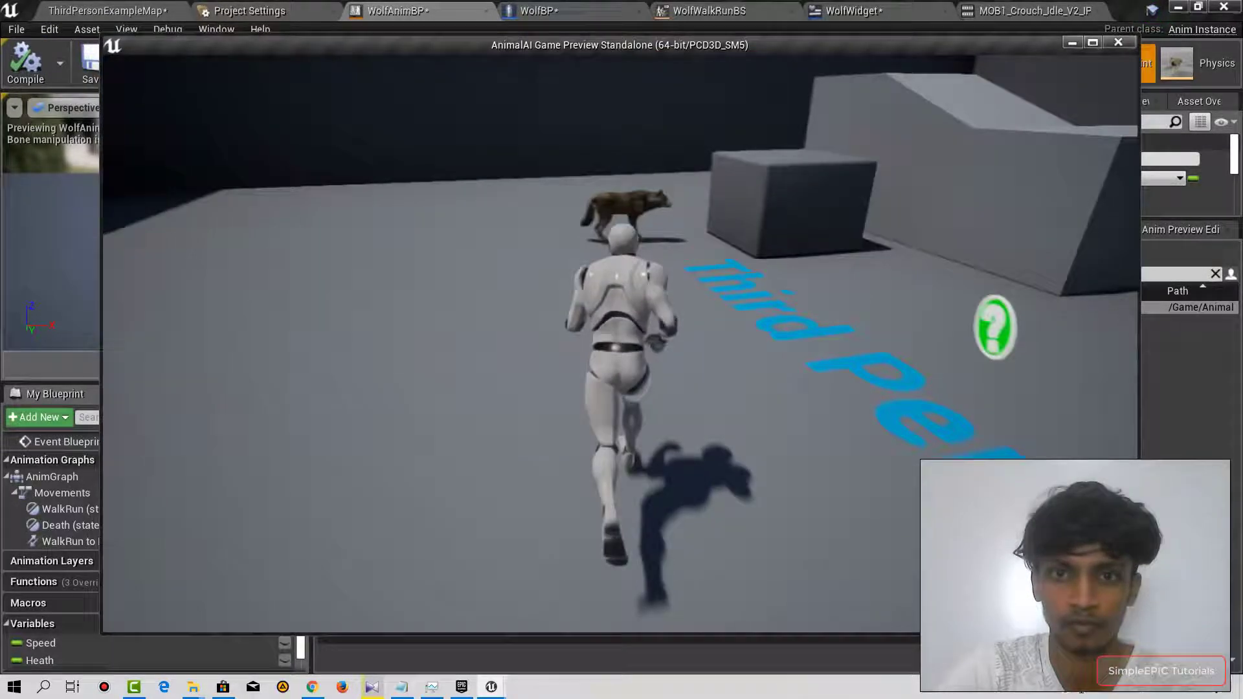
# - Run the character around the wolf until its health empties and DEAD prints, then exit with Esc
pyautogui.press('w')
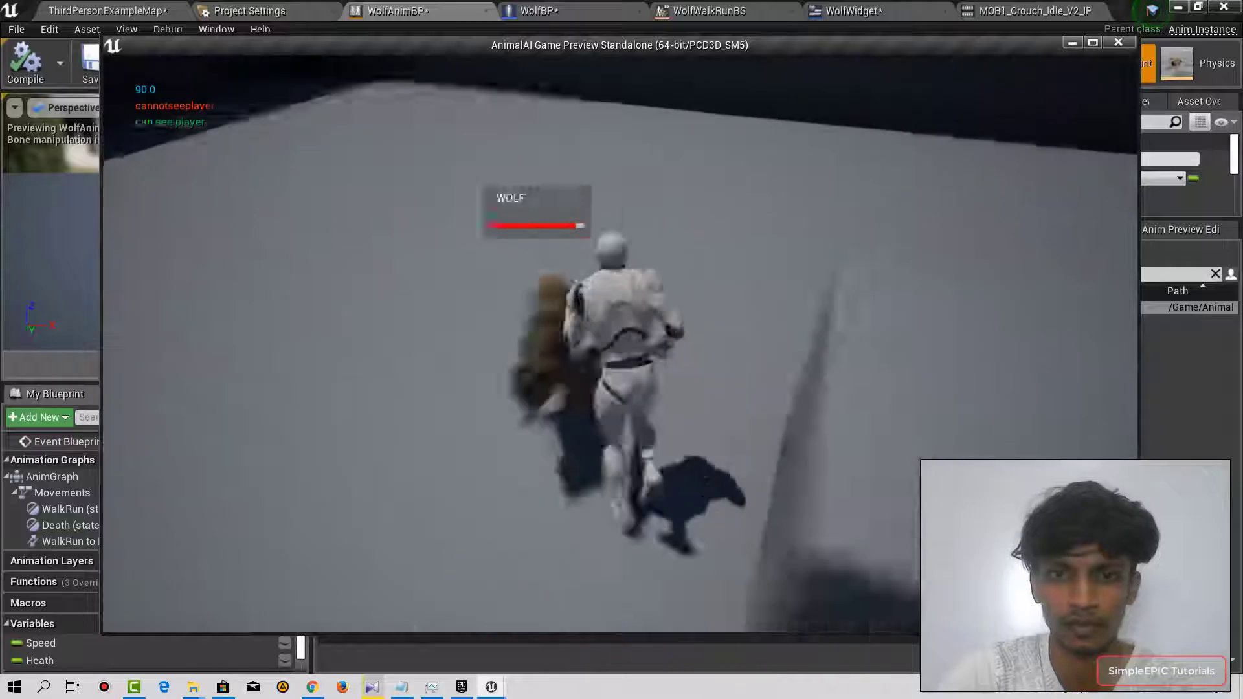
pyautogui.press('w')
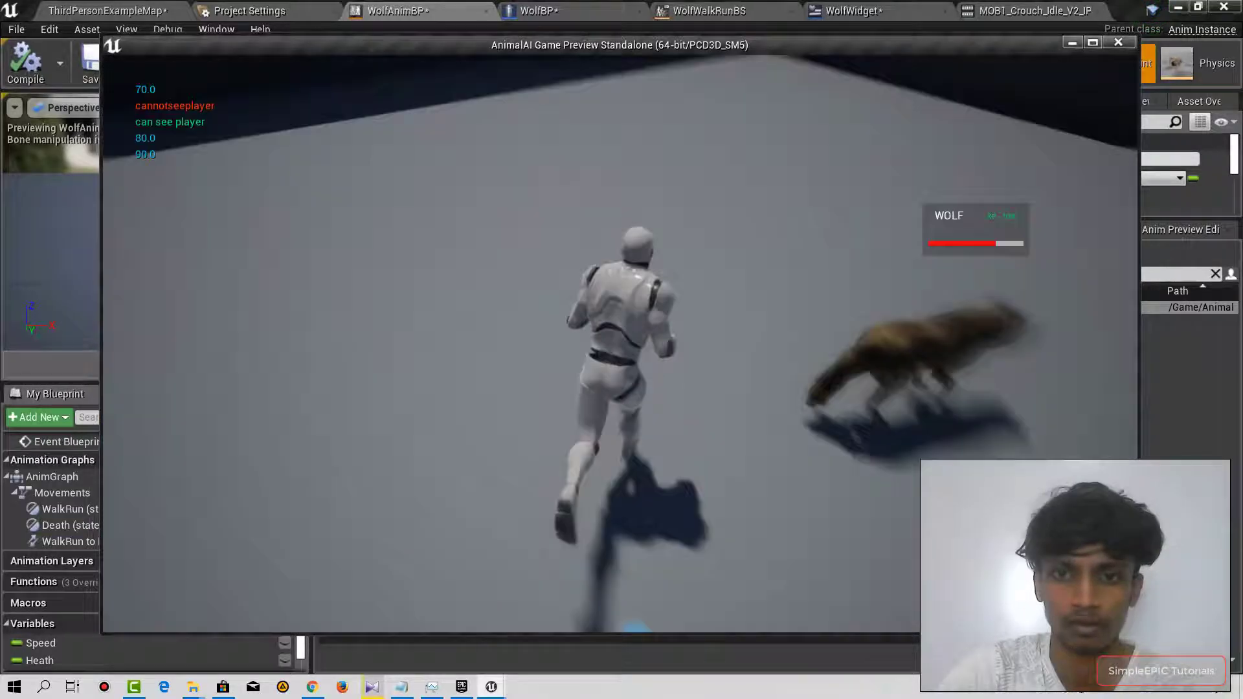
pyautogui.press('w')
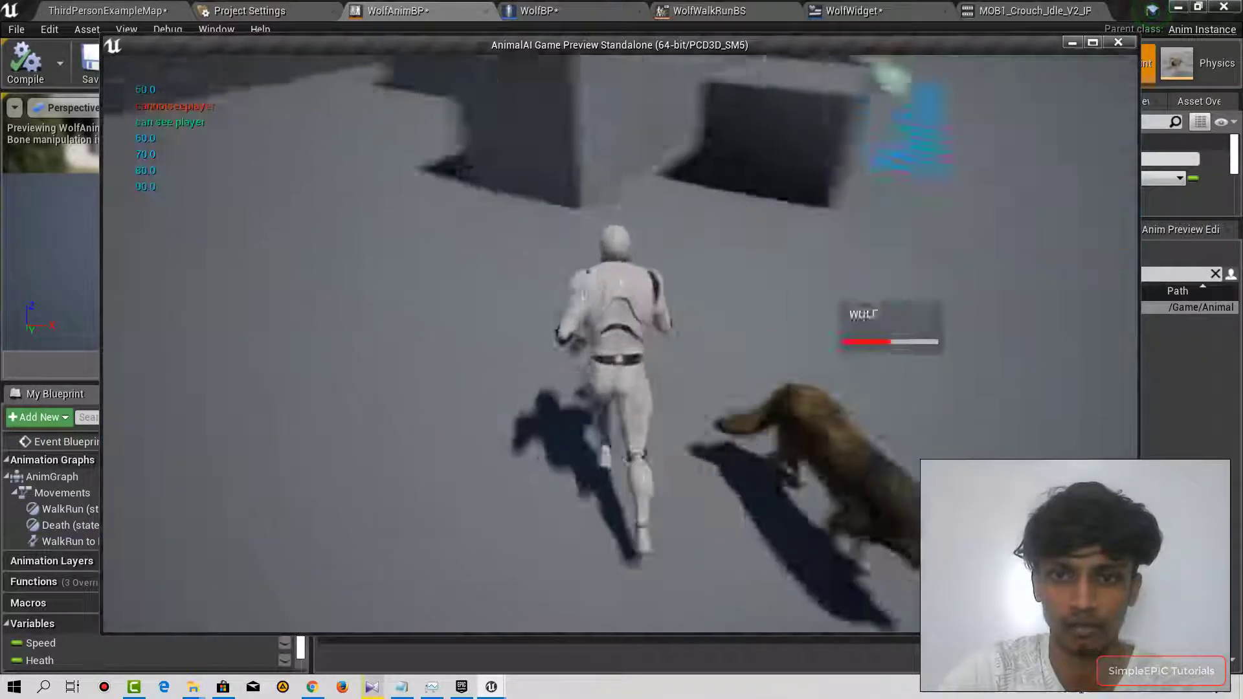
pyautogui.press('w')
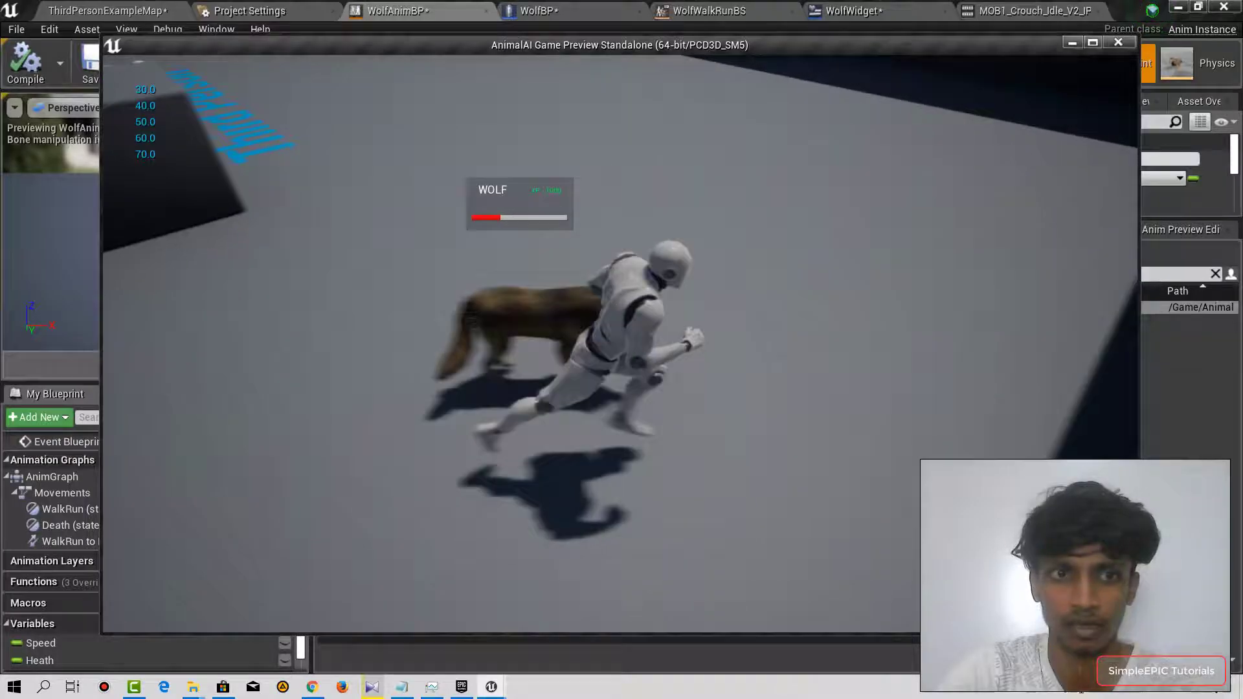
pyautogui.press('w')
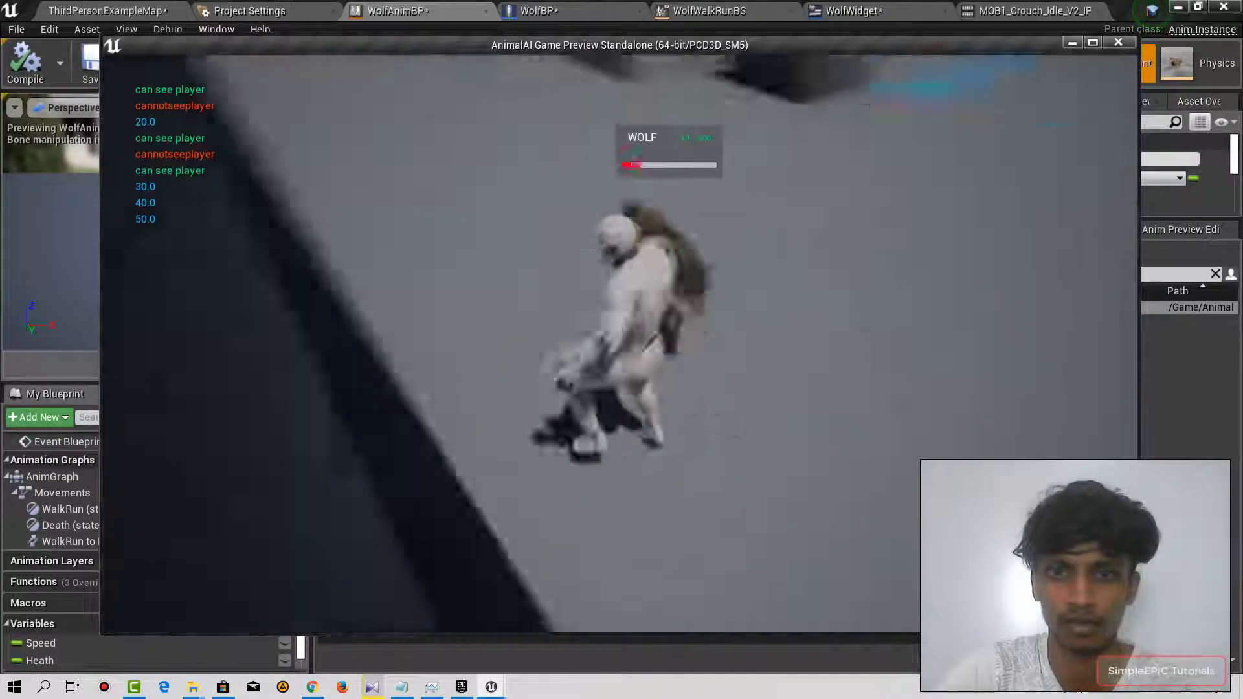
pyautogui.press('w')
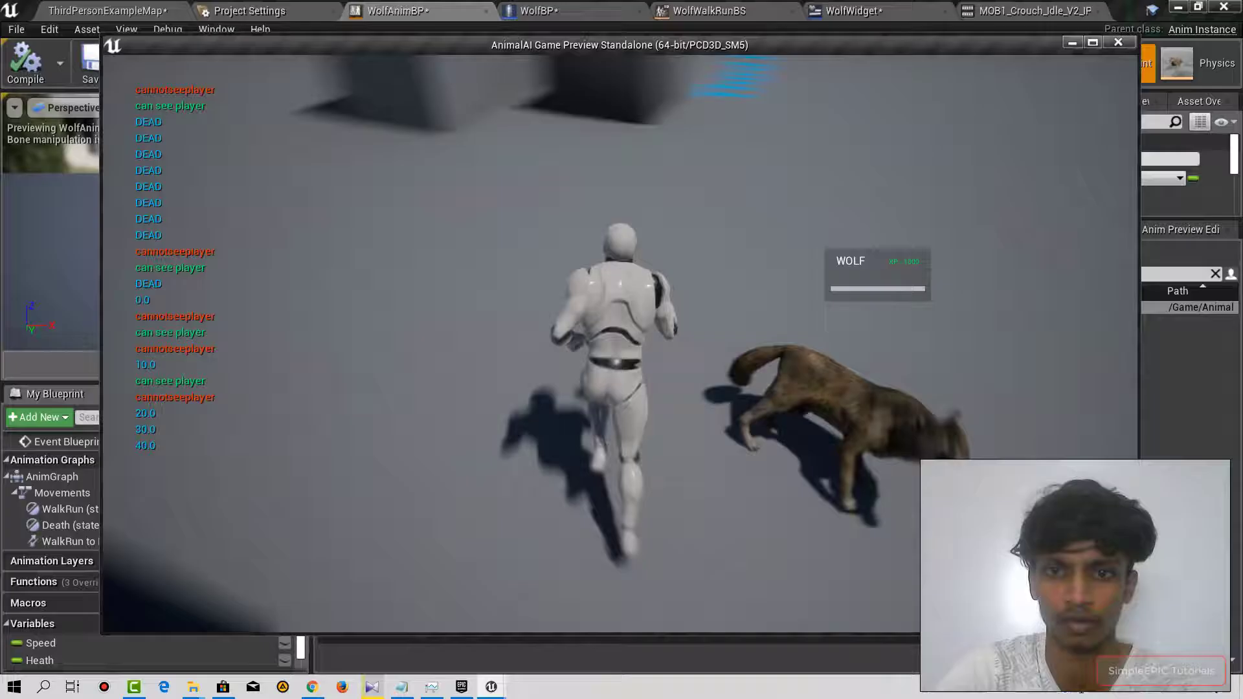
pyautogui.press('w')
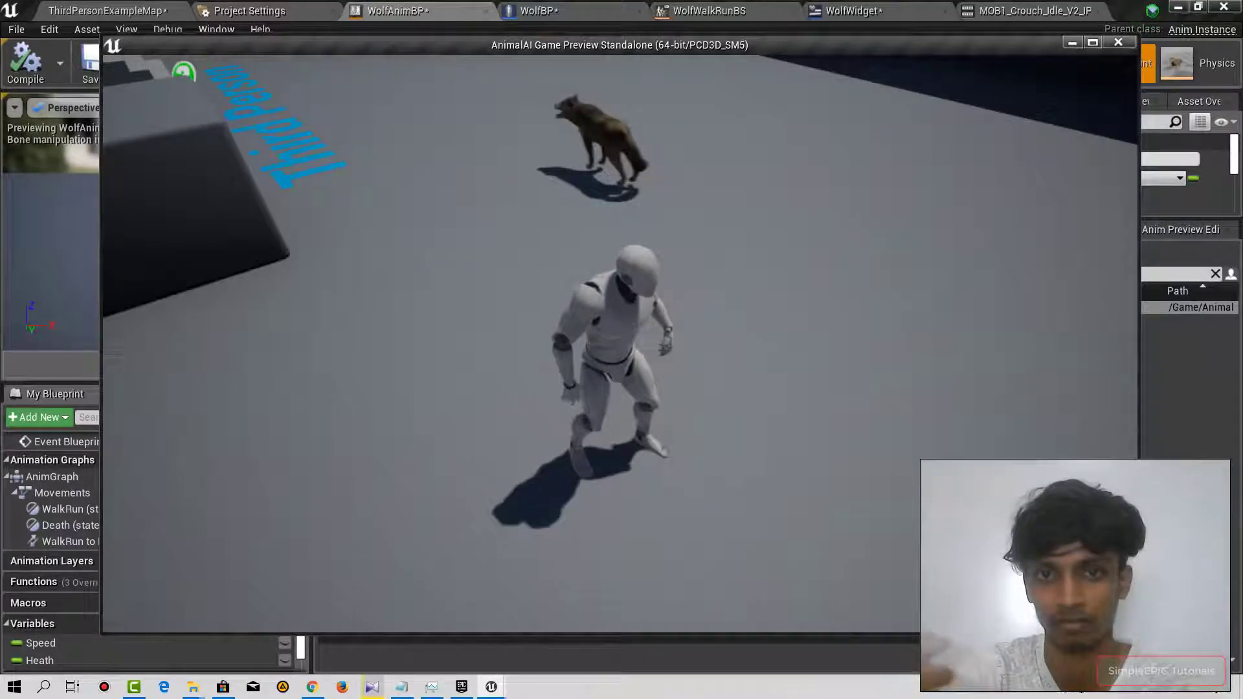
pyautogui.press('w')
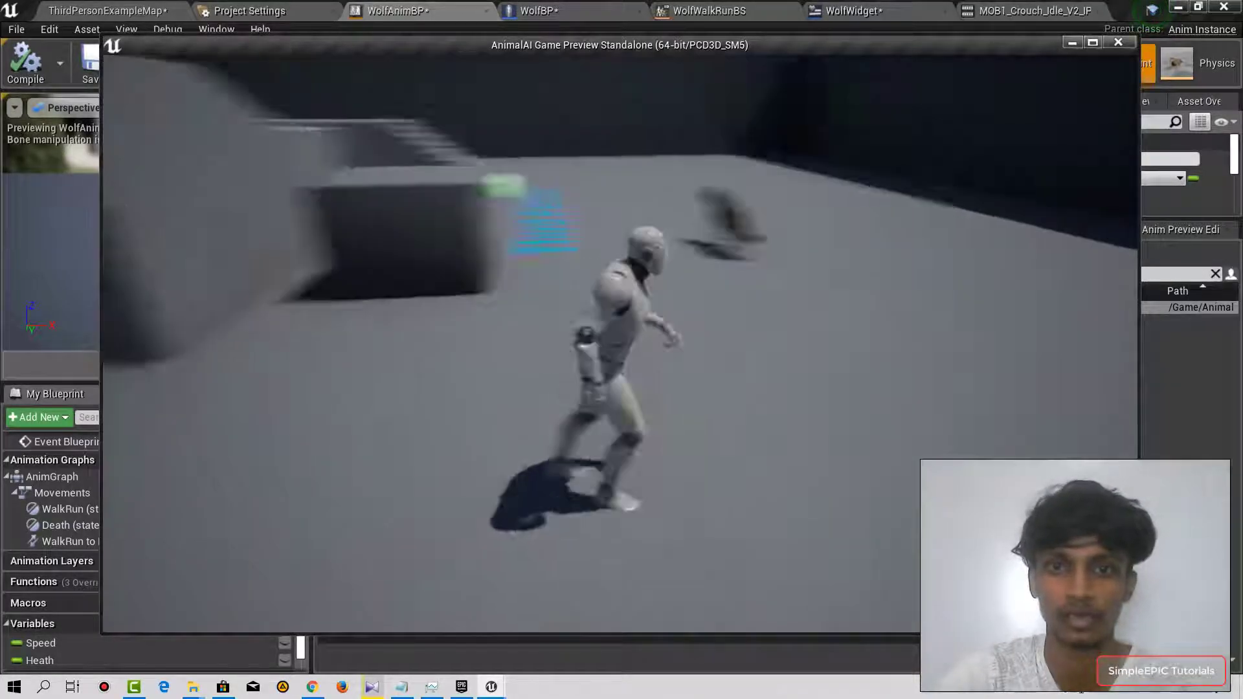
pyautogui.press('Escape')
# - From the level map's Animations folder, search 'death' and open ANIM_Wolf_Death
pyautogui.click(108, 11)
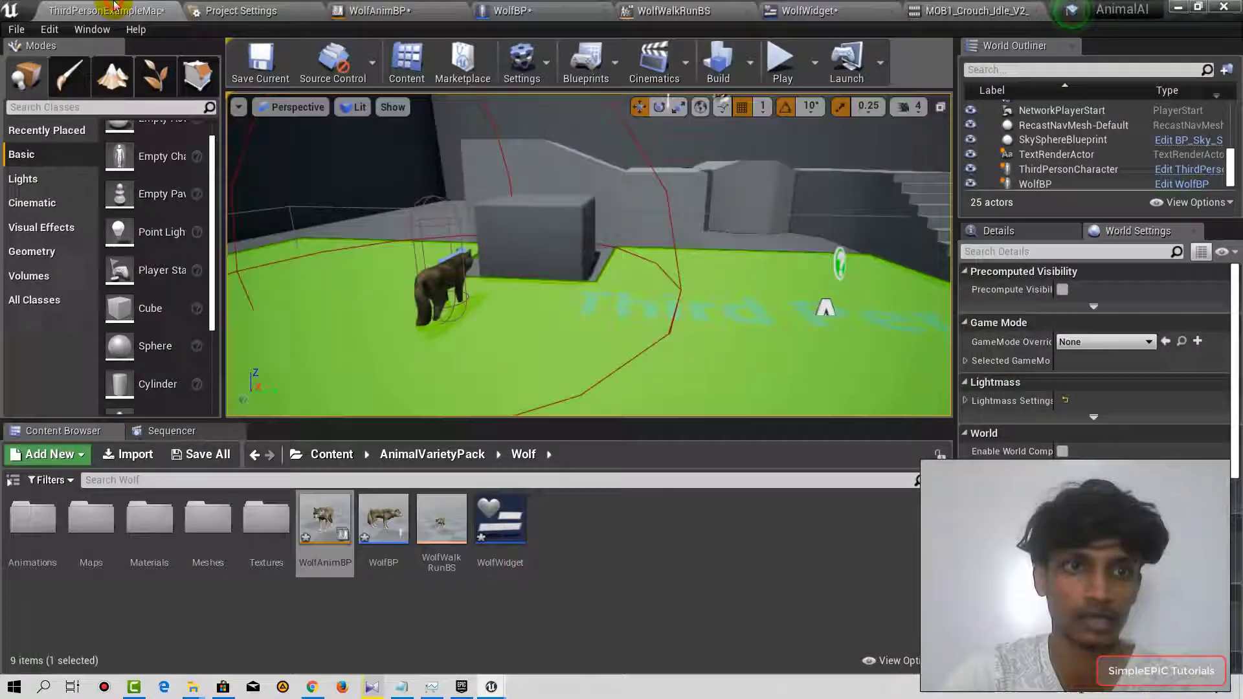
pyautogui.doubleClick(32, 520)
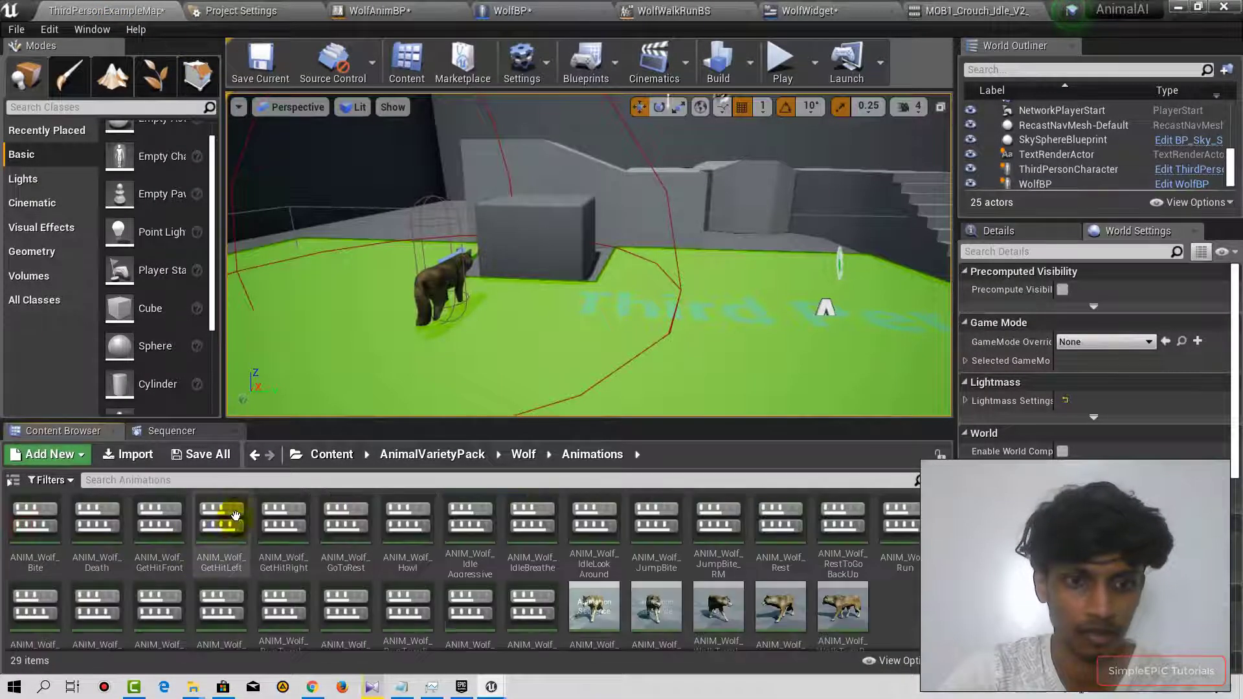
pyautogui.click(209, 478)
pyautogui.write('deat')
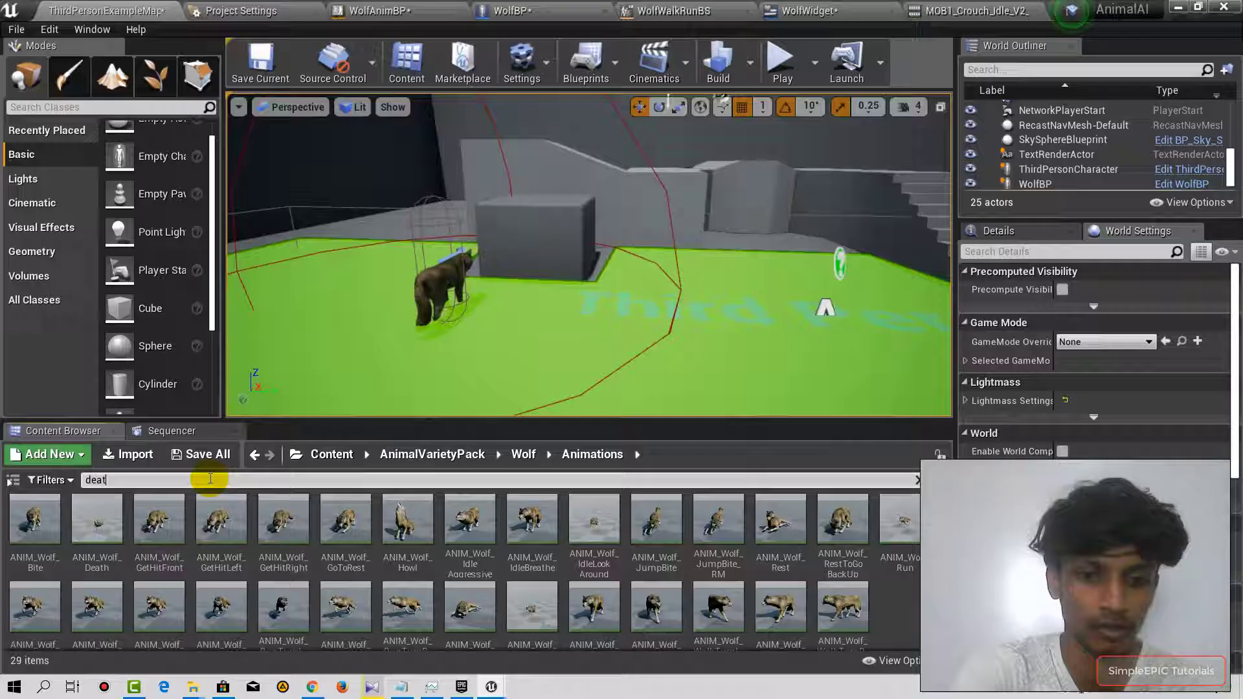
pyautogui.write('h')
pyautogui.click(32, 517)
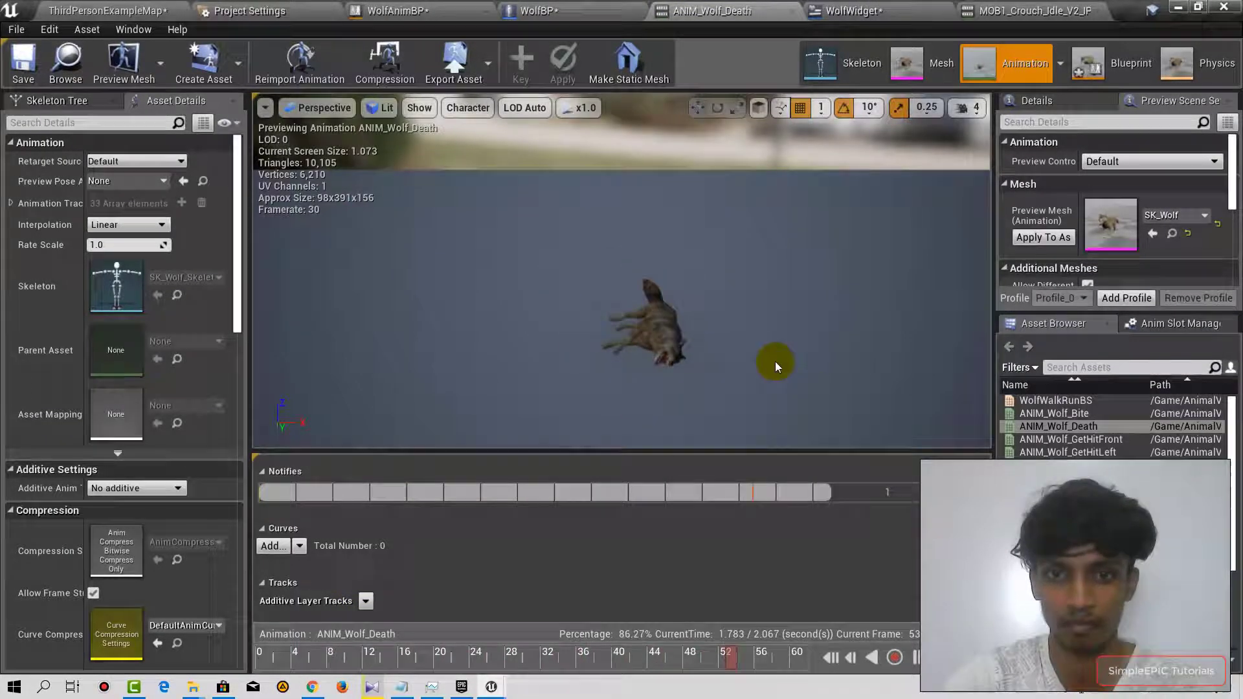
pyautogui.moveTo(775, 361); pyautogui.dragTo(514, 334)
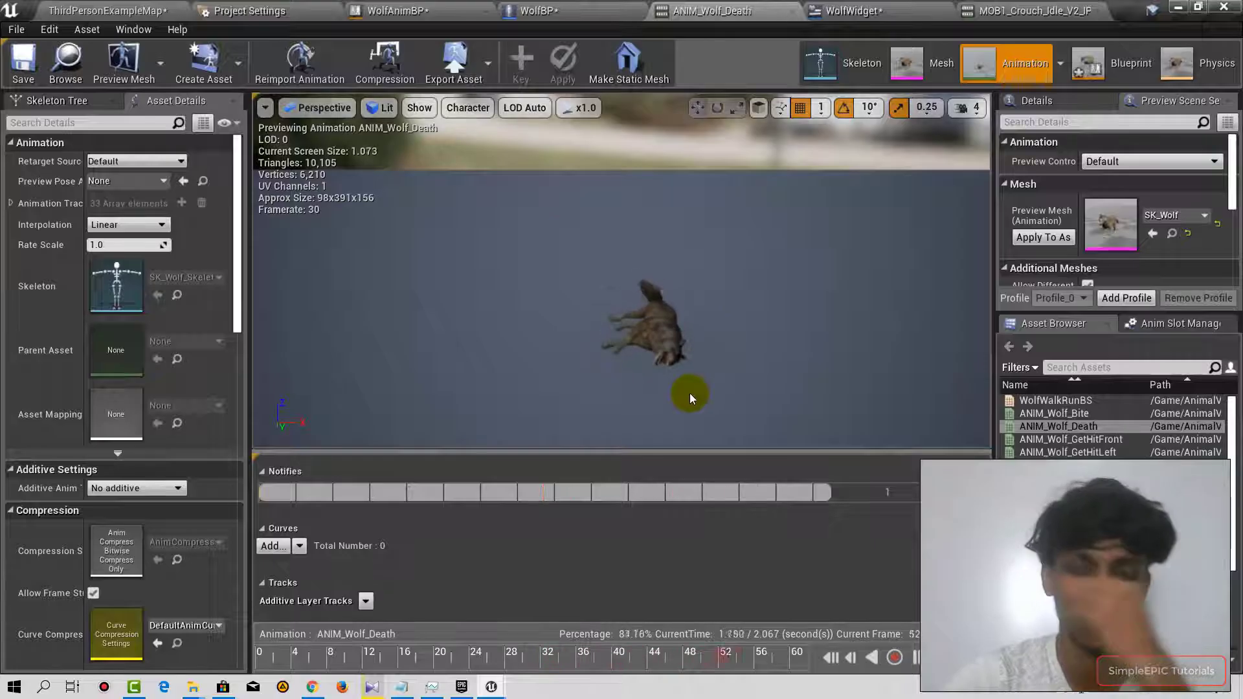
pyautogui.moveTo(689, 394); pyautogui.dragTo(773, 422)
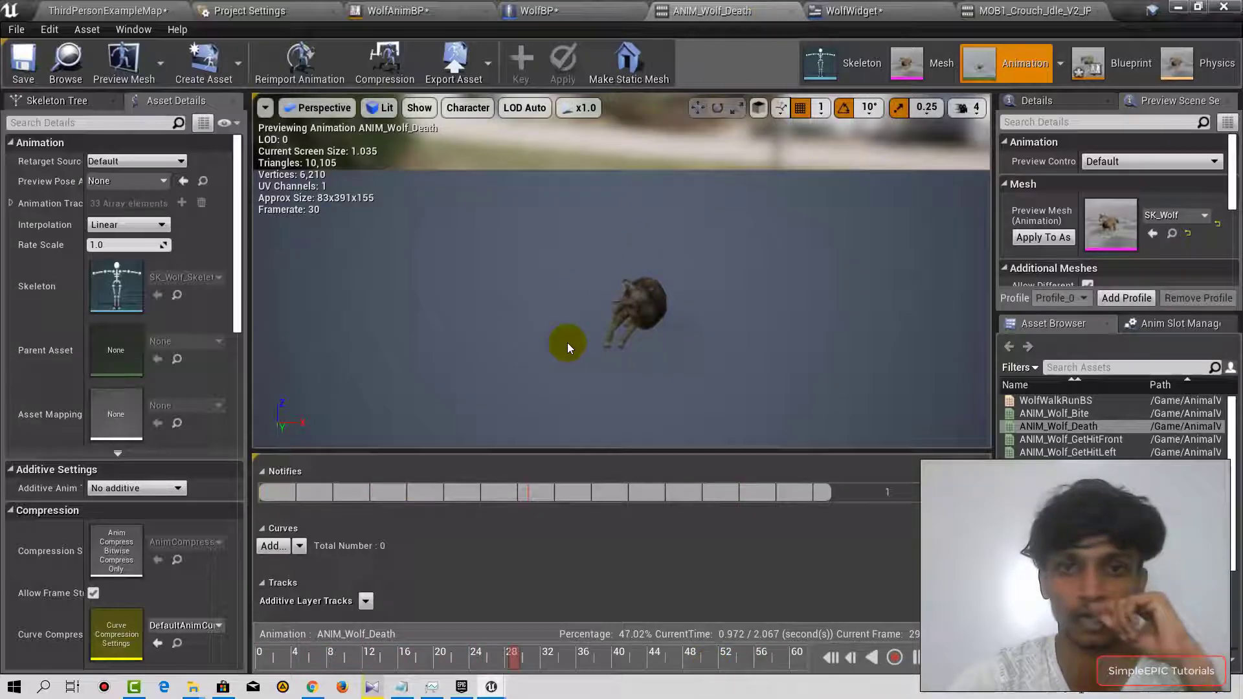
# - Add a Delay node of about 2.067 seconds on the Branch True path in WolfBP
pyautogui.click(539, 10)
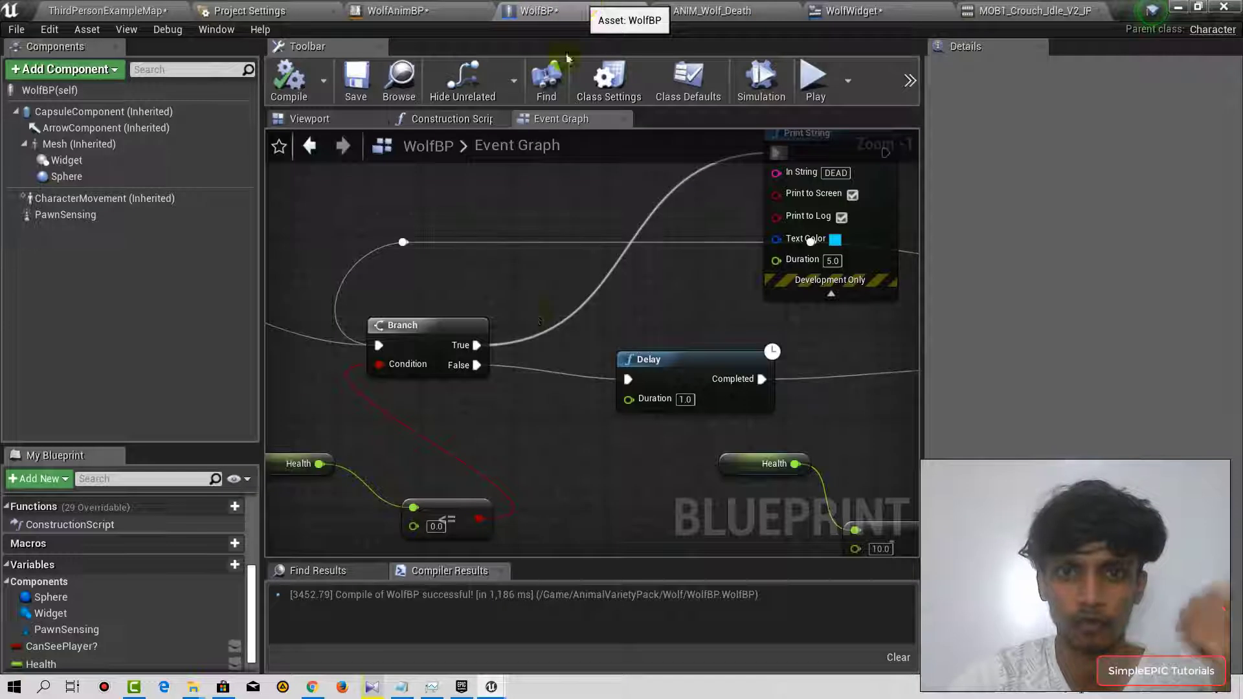
pyautogui.moveTo(533, 450)
pyautogui.mouseDown(button='right')
pyautogui.moveTo(482, 503)
pyautogui.moveTo(602, 359)
pyautogui.mouseUp(button='right')
pyautogui.scroll(1, 602, 359)
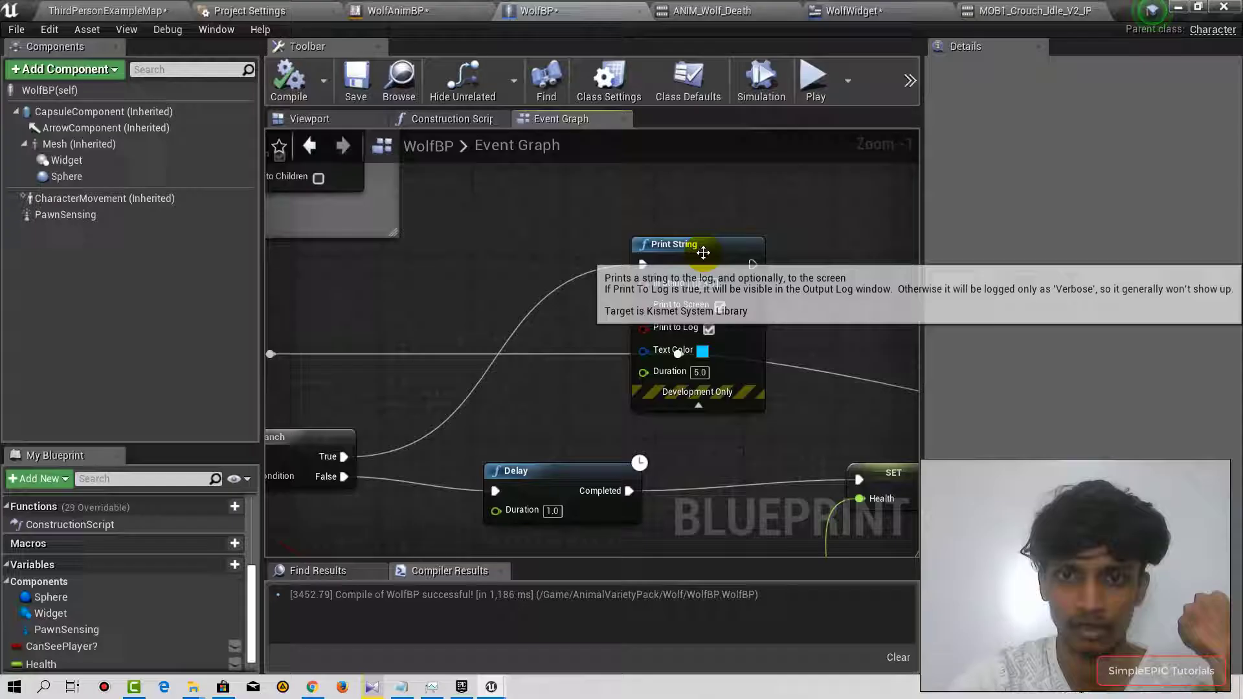
pyautogui.moveTo(709, 243); pyautogui.dragTo(835, 198)
pyautogui.moveTo(680, 292)
pyautogui.mouseDown(button='right')
pyautogui.moveTo(428, 321)
pyautogui.moveTo(602, 399)
pyautogui.moveTo(486, 321)
pyautogui.moveTo(603, 293)
pyautogui.mouseUp(button='right')
pyautogui.scroll(-2, 602, 293)
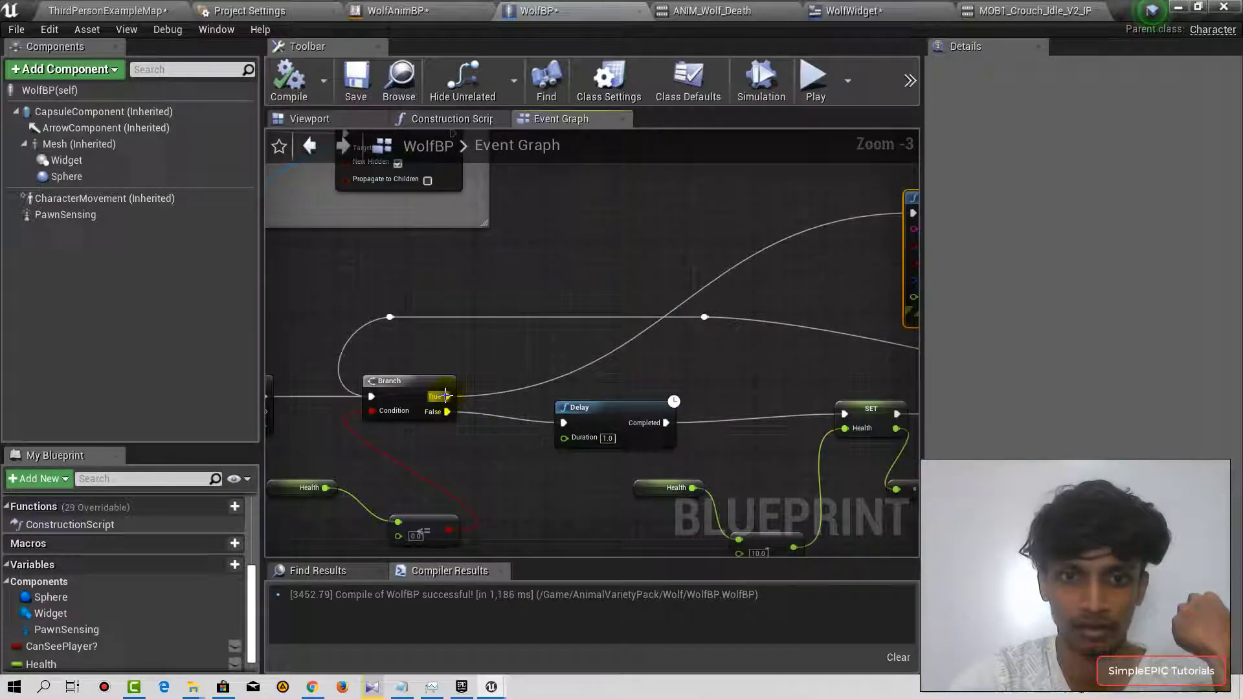
pyautogui.moveTo(446, 397); pyautogui.dragTo(612, 250)
pyautogui.write('dela')
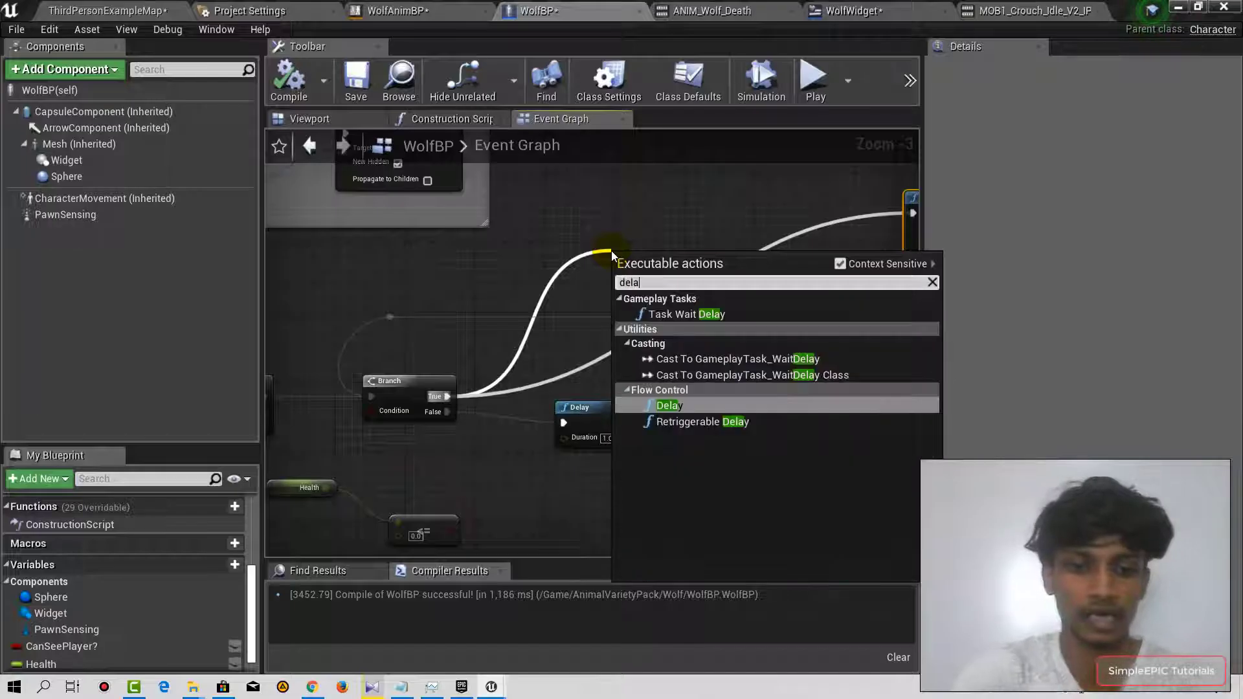
pyautogui.press('Return')
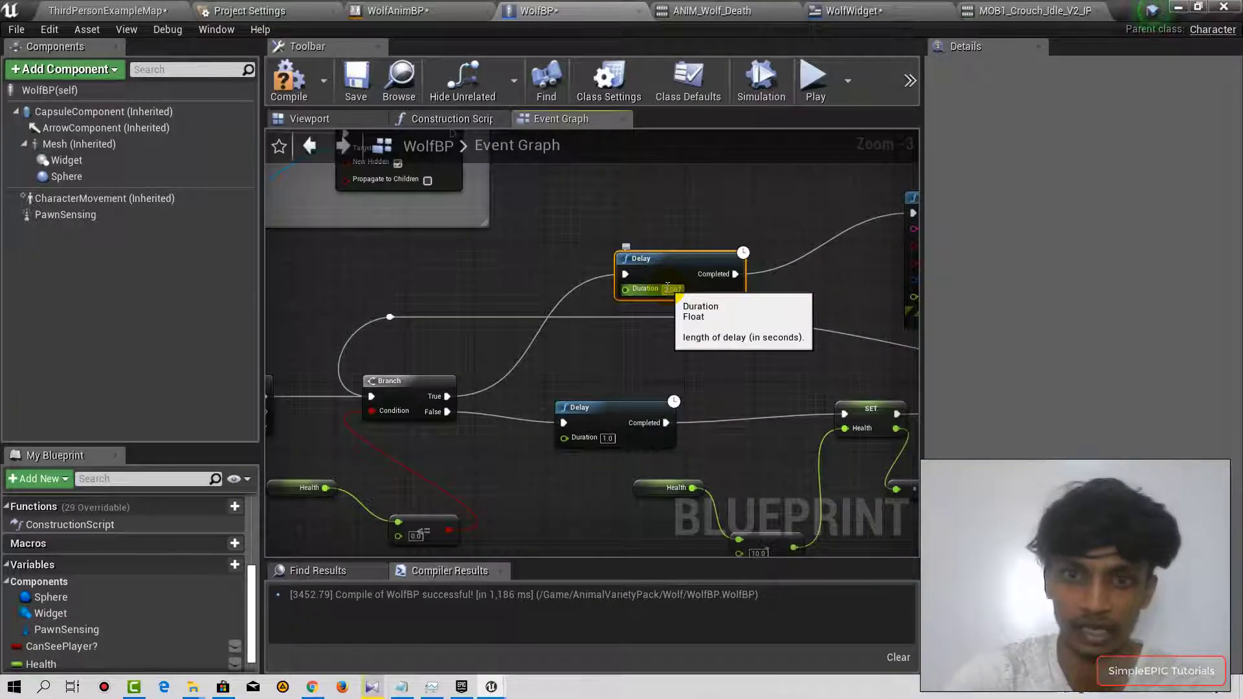
pyautogui.moveTo(695, 261); pyautogui.dragTo(618, 260)
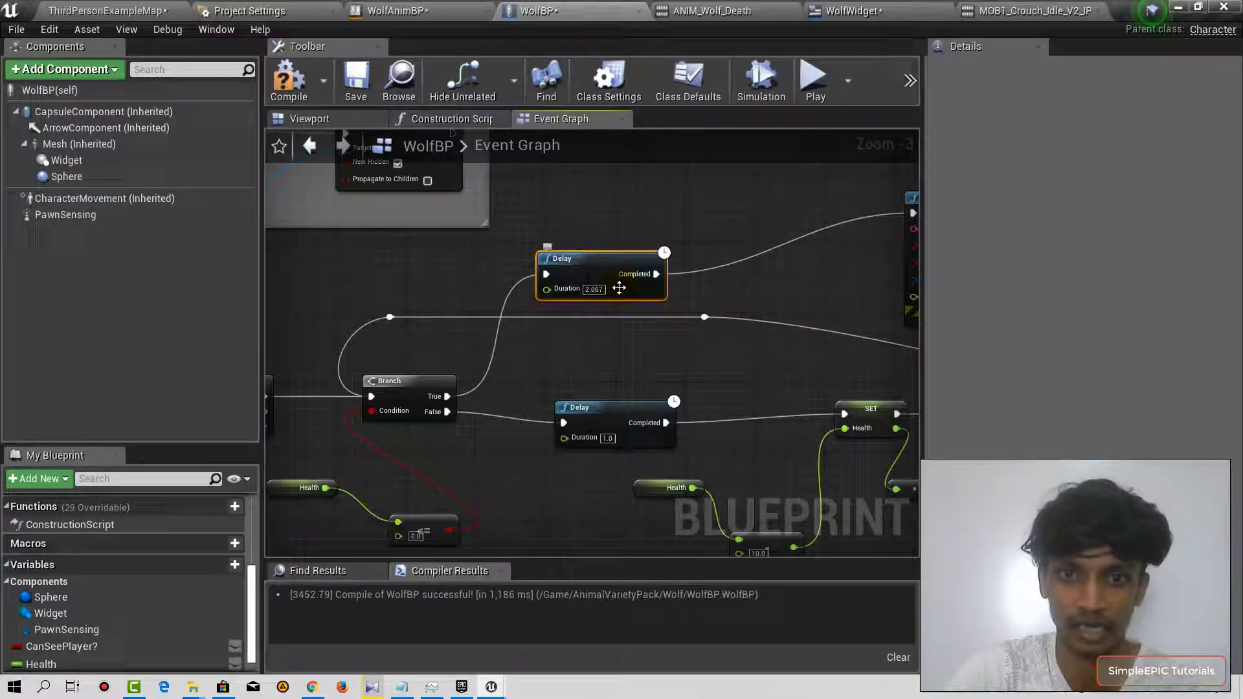
# - Chain the Delay's Completed output into a DestroyActor (self) node ahead of Print String 'DEAD'
pyautogui.moveTo(680, 320); pyautogui.dragTo(514, 355, button='right')
pyautogui.click(796, 243)
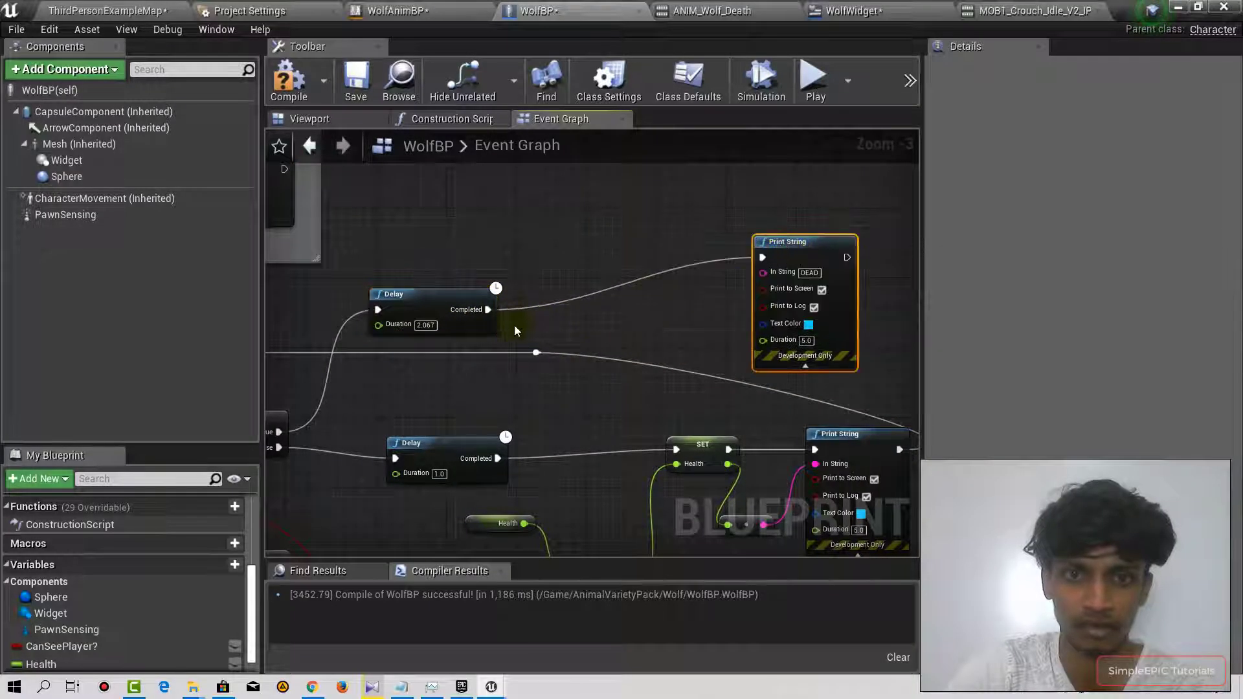
pyautogui.moveTo(493, 307); pyautogui.dragTo(540, 304)
pyautogui.write('des')
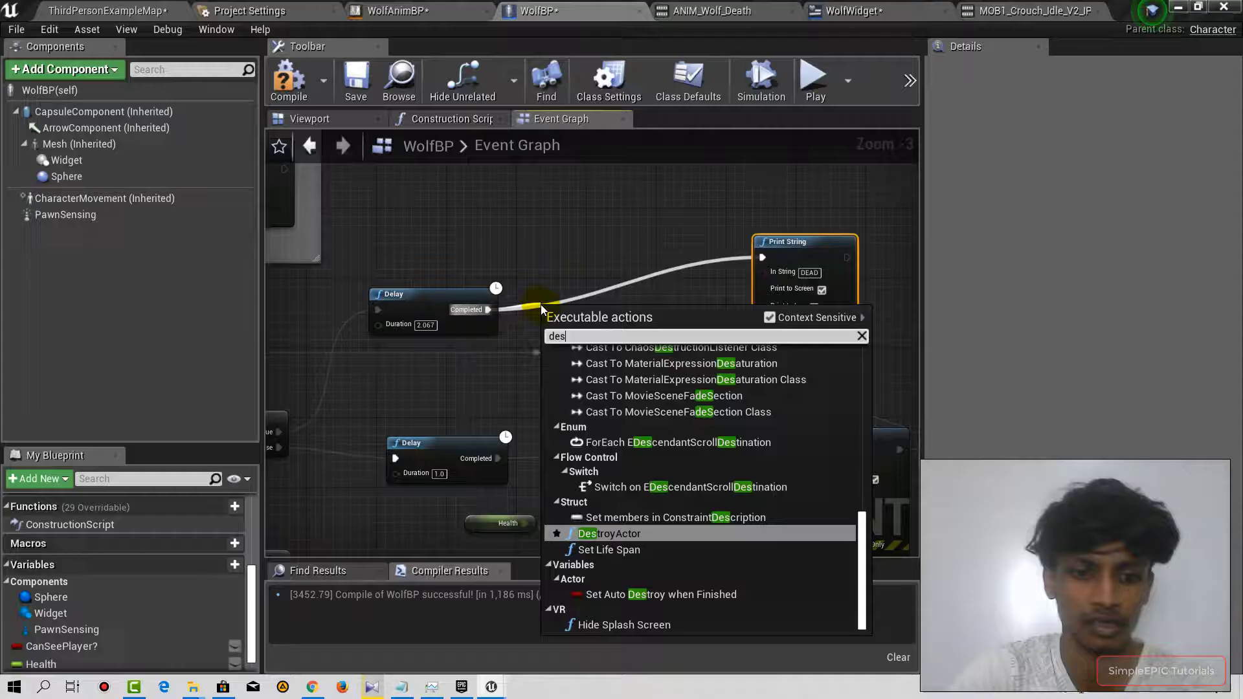
pyautogui.click(610, 533)
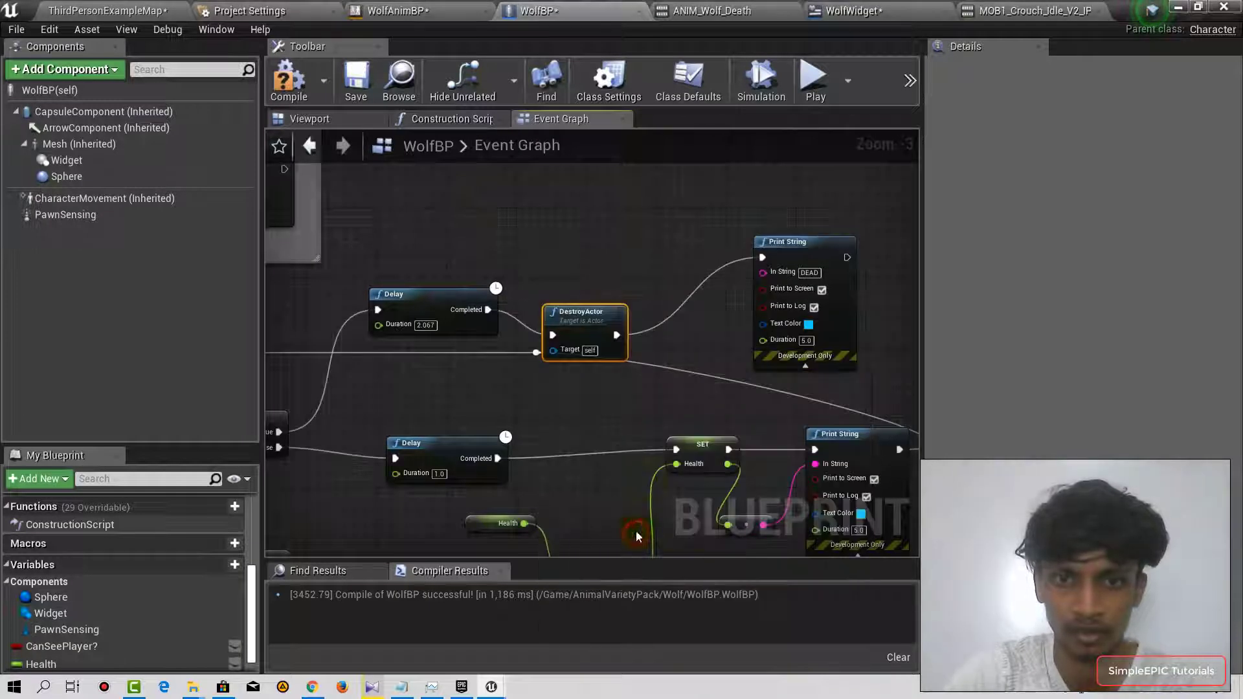
pyautogui.moveTo(596, 324); pyautogui.dragTo(621, 297)
pyautogui.moveTo(802, 245); pyautogui.dragTo(768, 289)
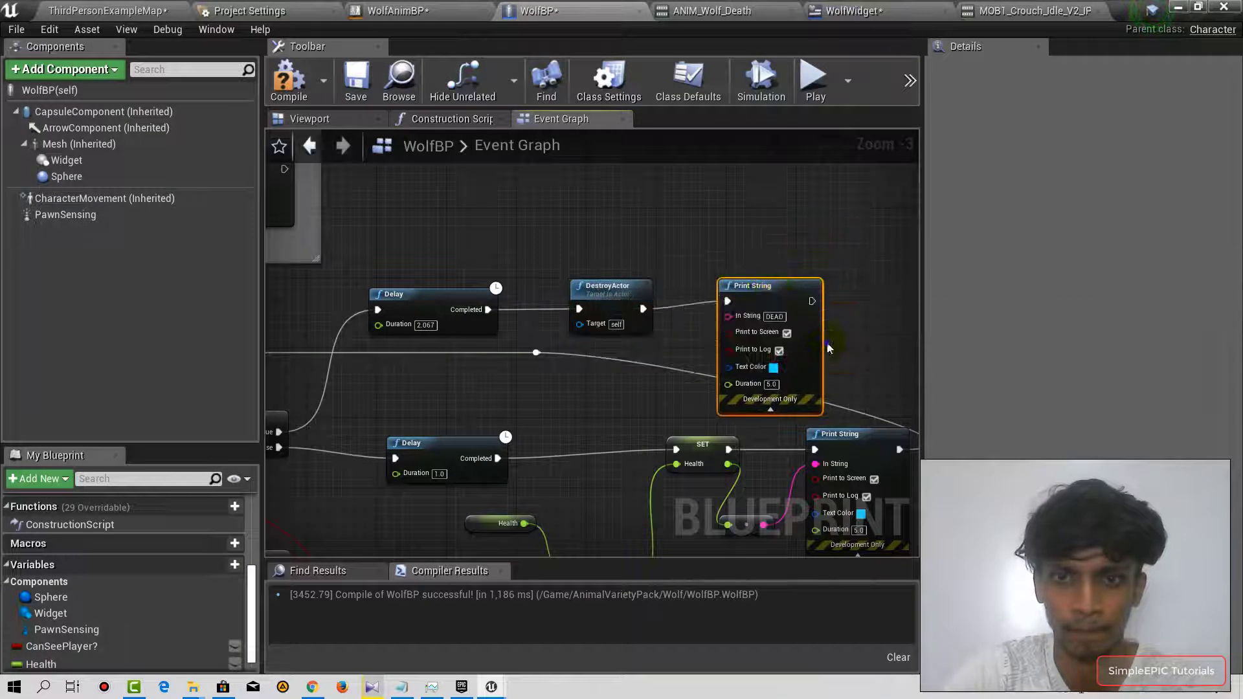
pyautogui.scroll(-5, 658, 391)
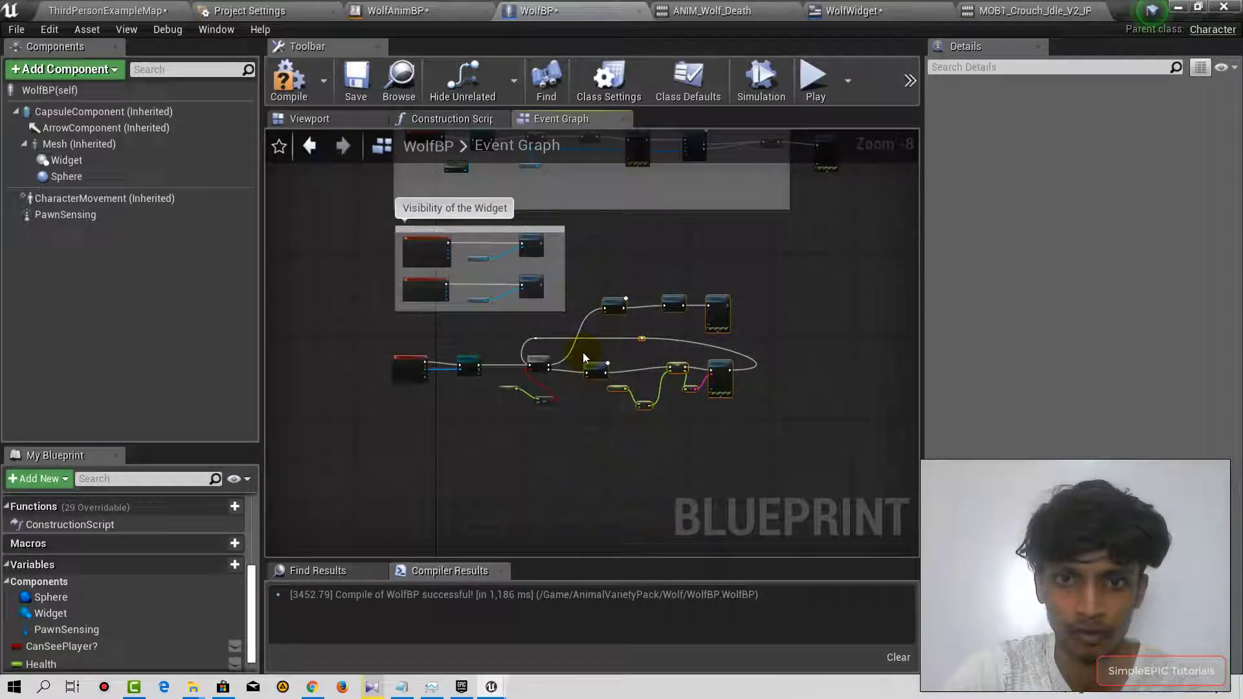
# - Wrap the damage and death nodes in a comment titled 'Damaging' and recompile
pyautogui.click(409, 360)
pyautogui.click(543, 351)
pyautogui.scroll(1, 543, 352)
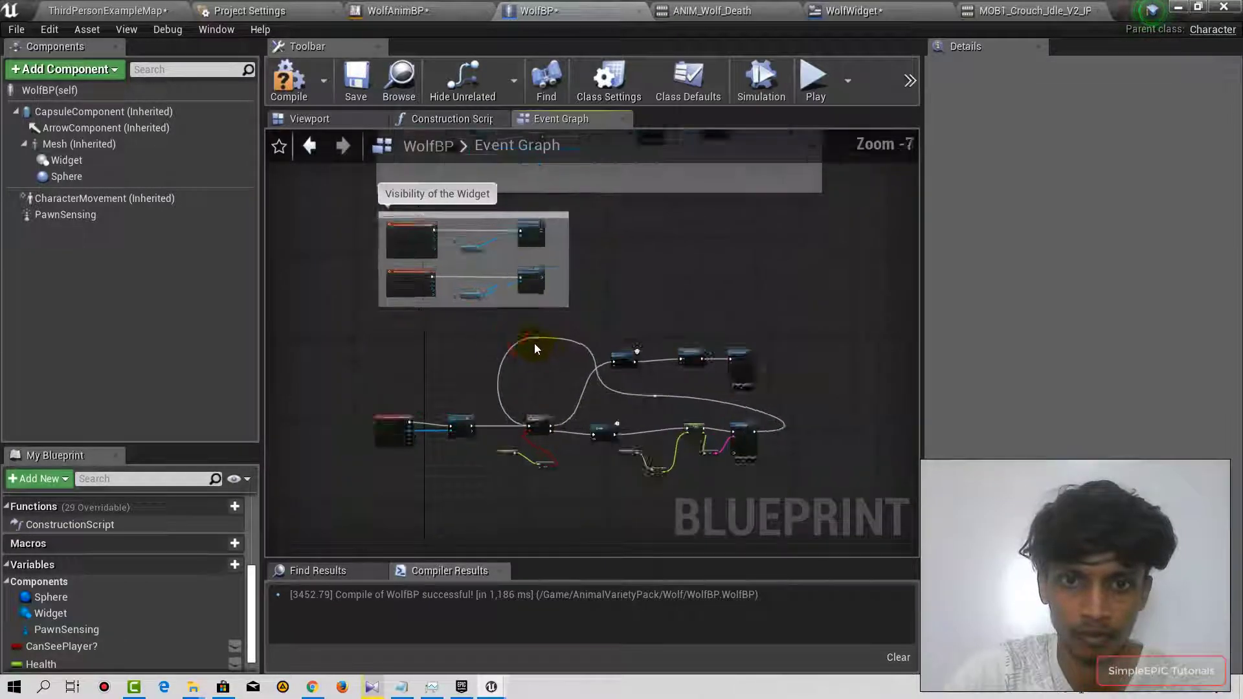
pyautogui.scroll(6, 535, 343)
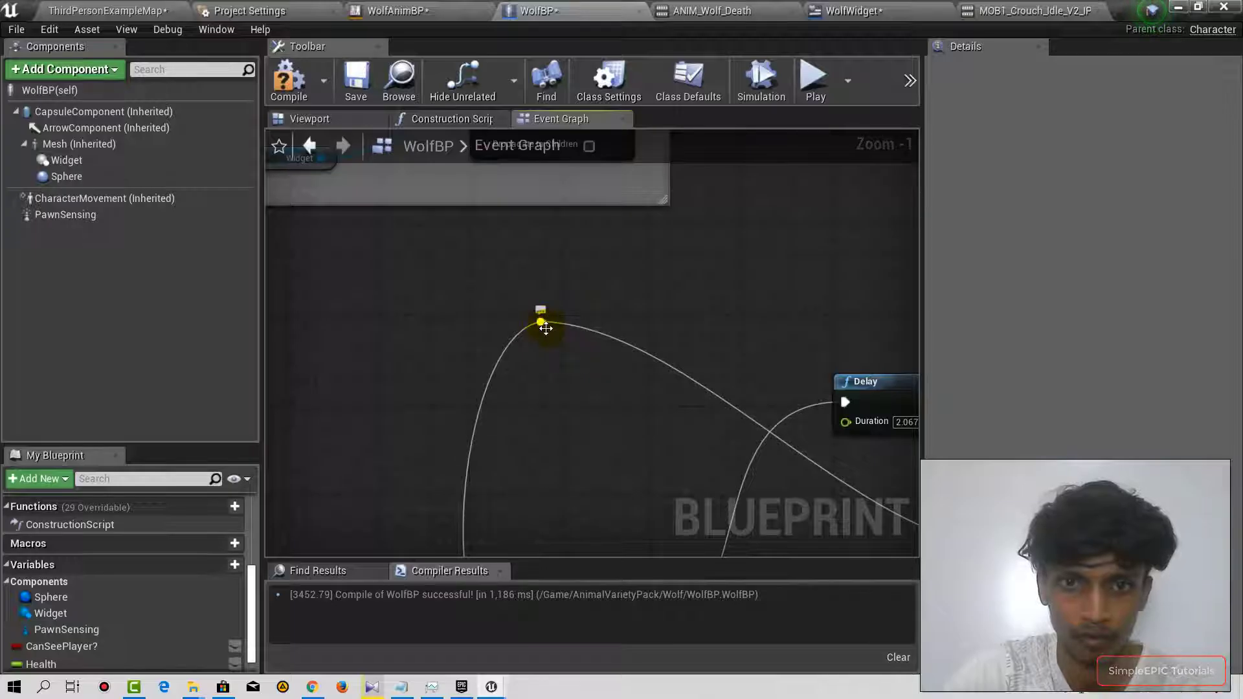
pyautogui.moveTo(547, 522); pyautogui.dragTo(497, 285, button='right')
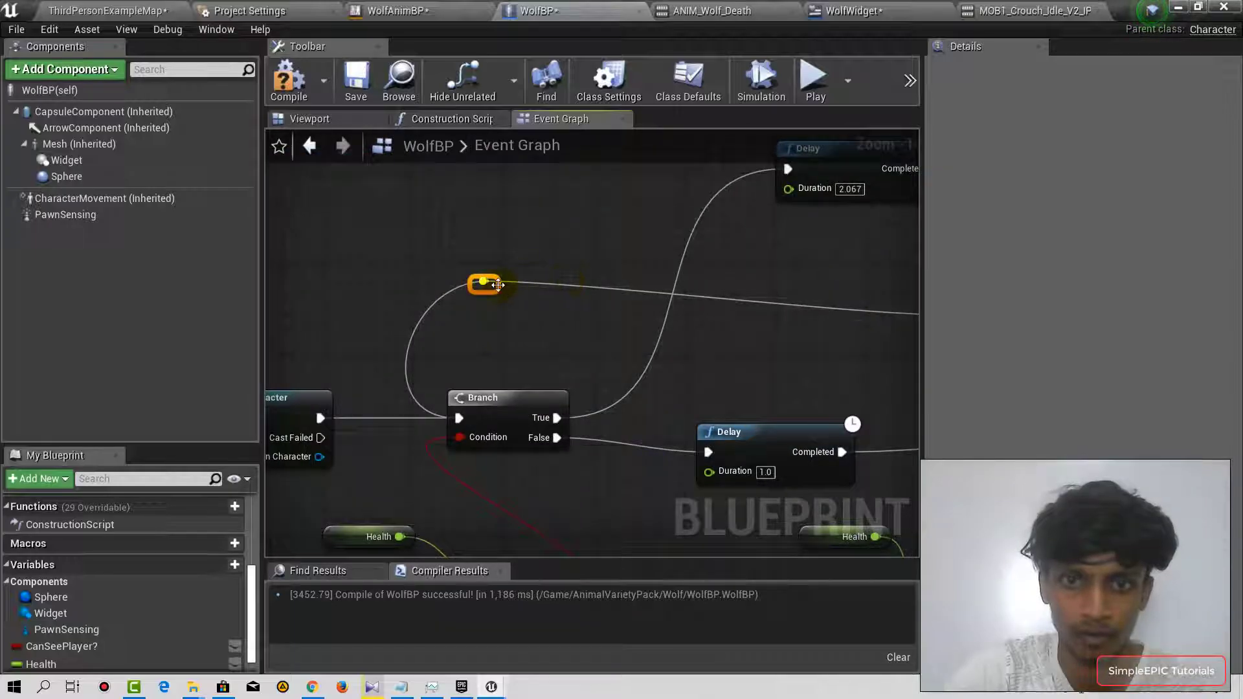
pyautogui.scroll(-4, 570, 336)
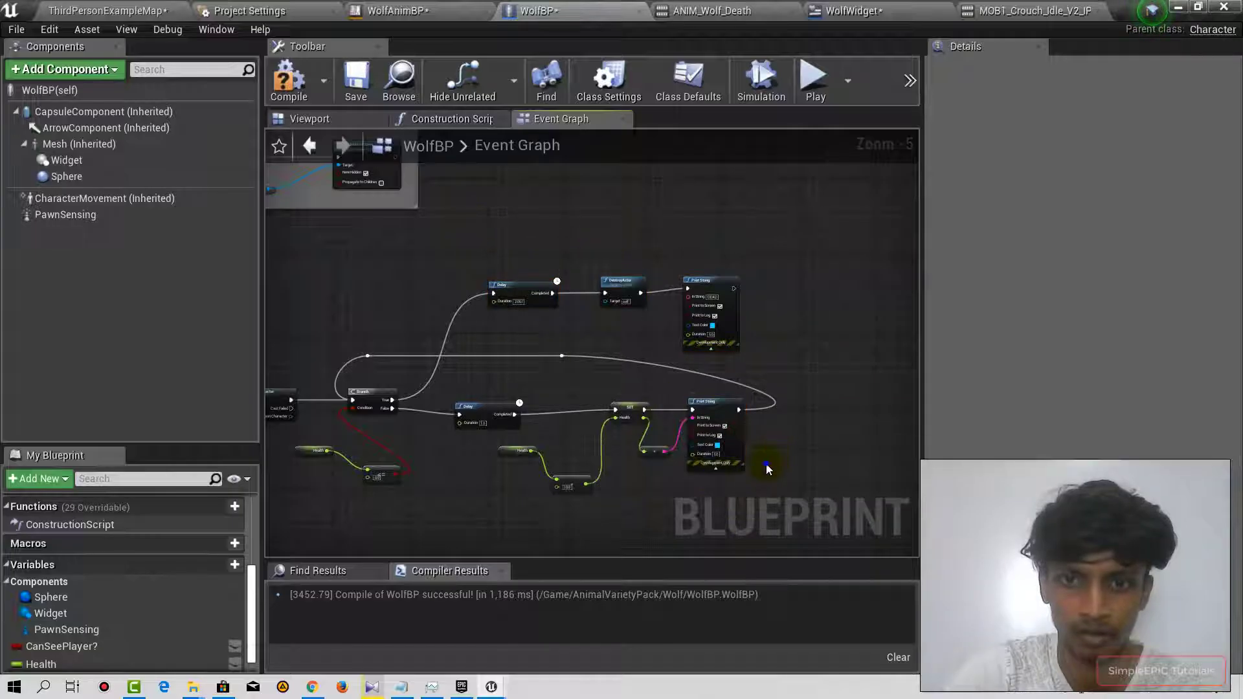
pyautogui.scroll(-3, 871, 467)
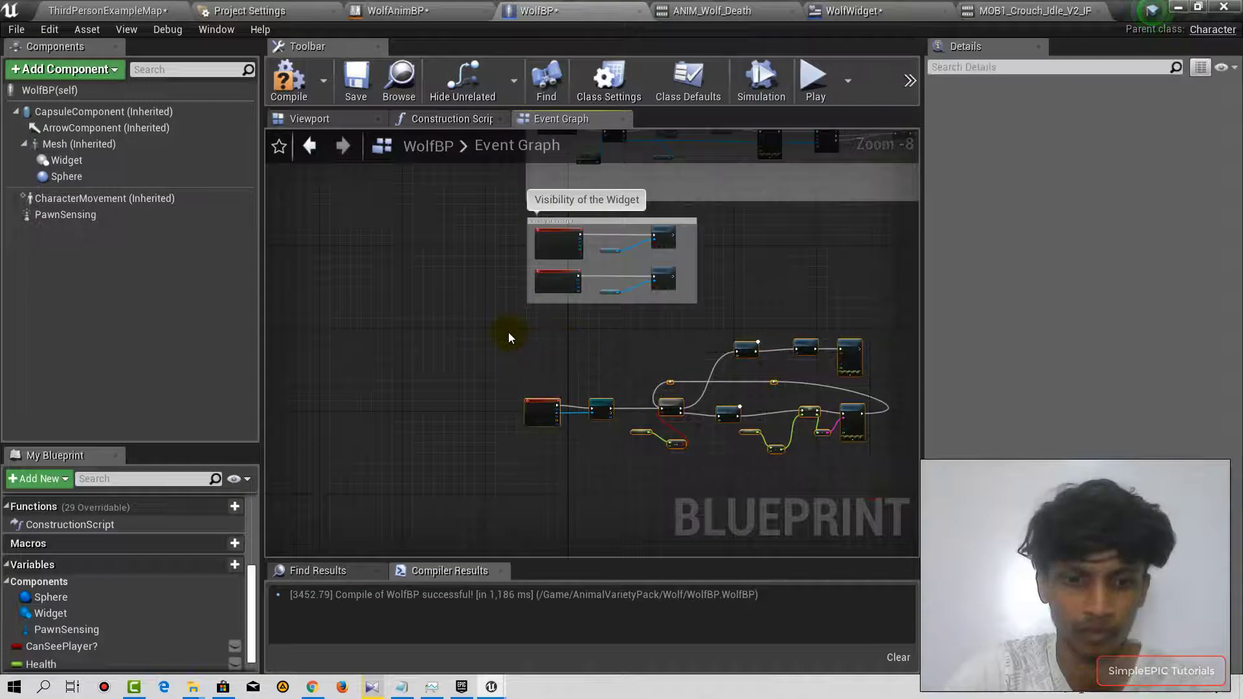
pyautogui.write('cDamag')
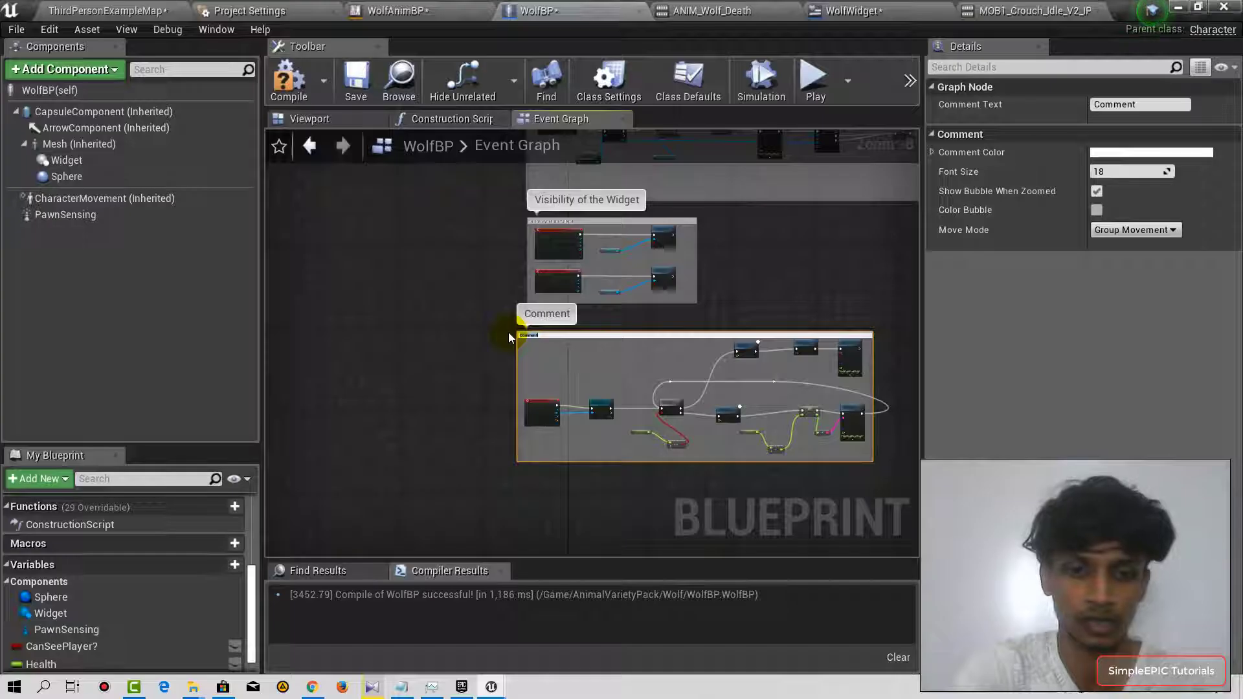
pyautogui.write('ing')
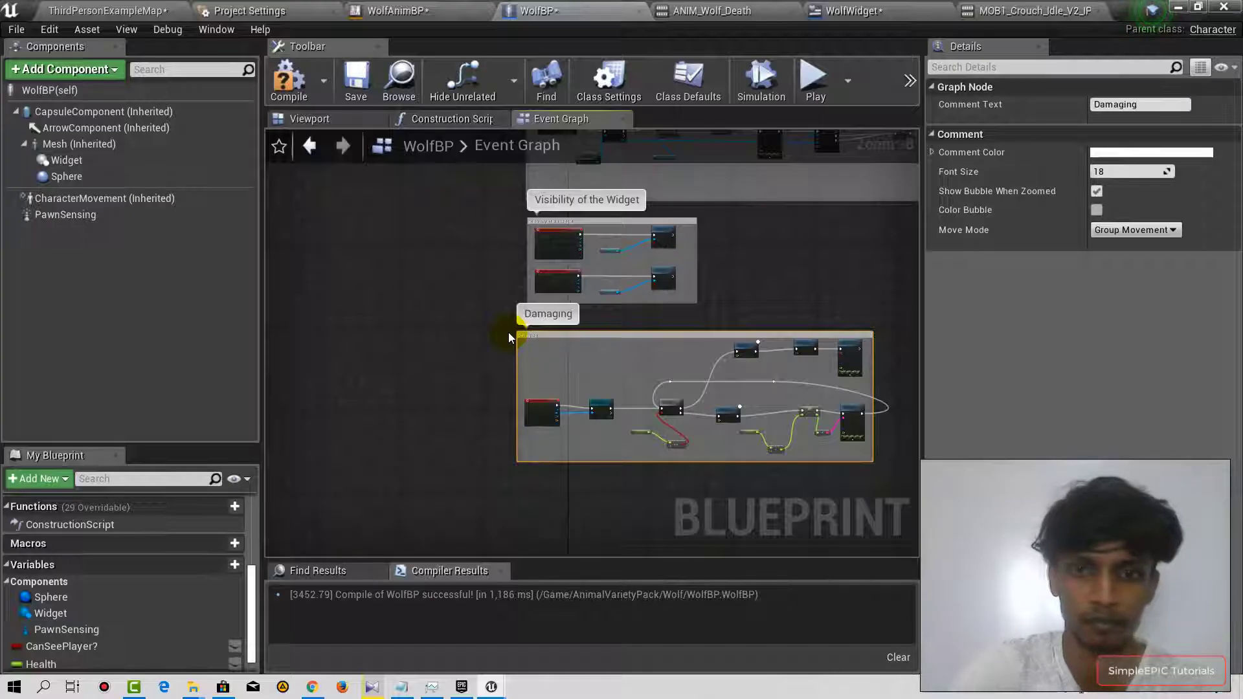
pyautogui.press('Return')
pyautogui.moveTo(622, 389); pyautogui.dragTo(507, 393, button='right')
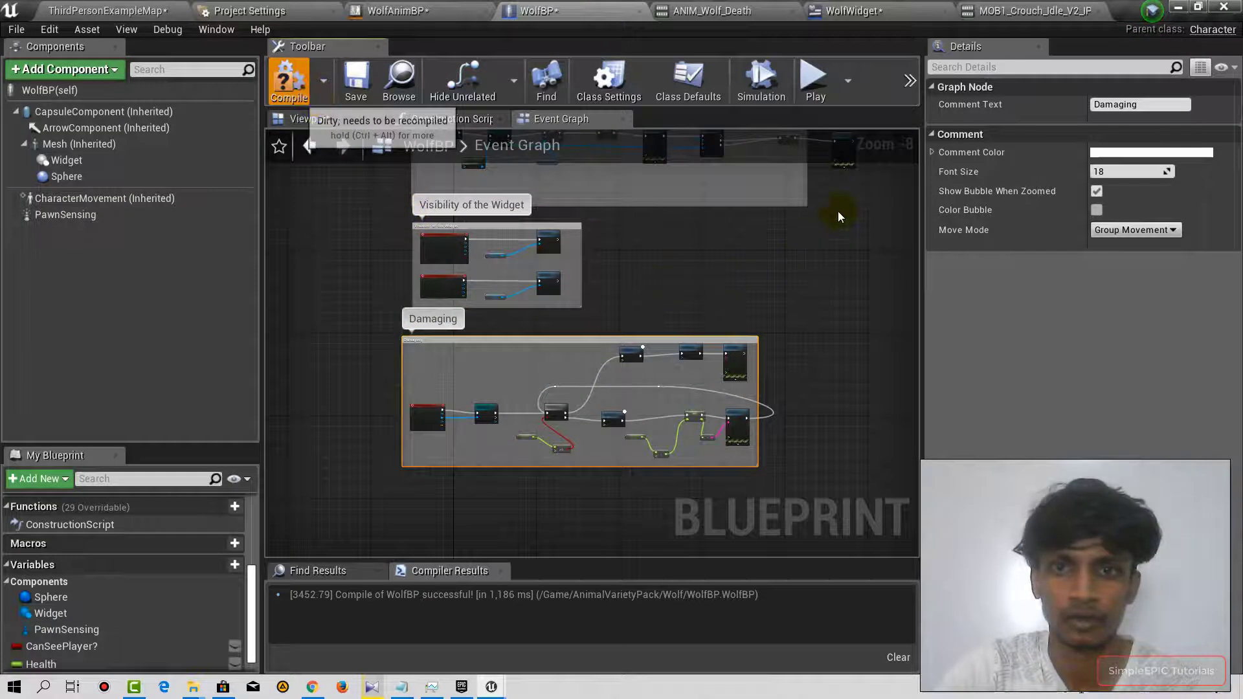
# - Play the level and attack the wolf until it dies and DEAD prints
pyautogui.click(814, 83)
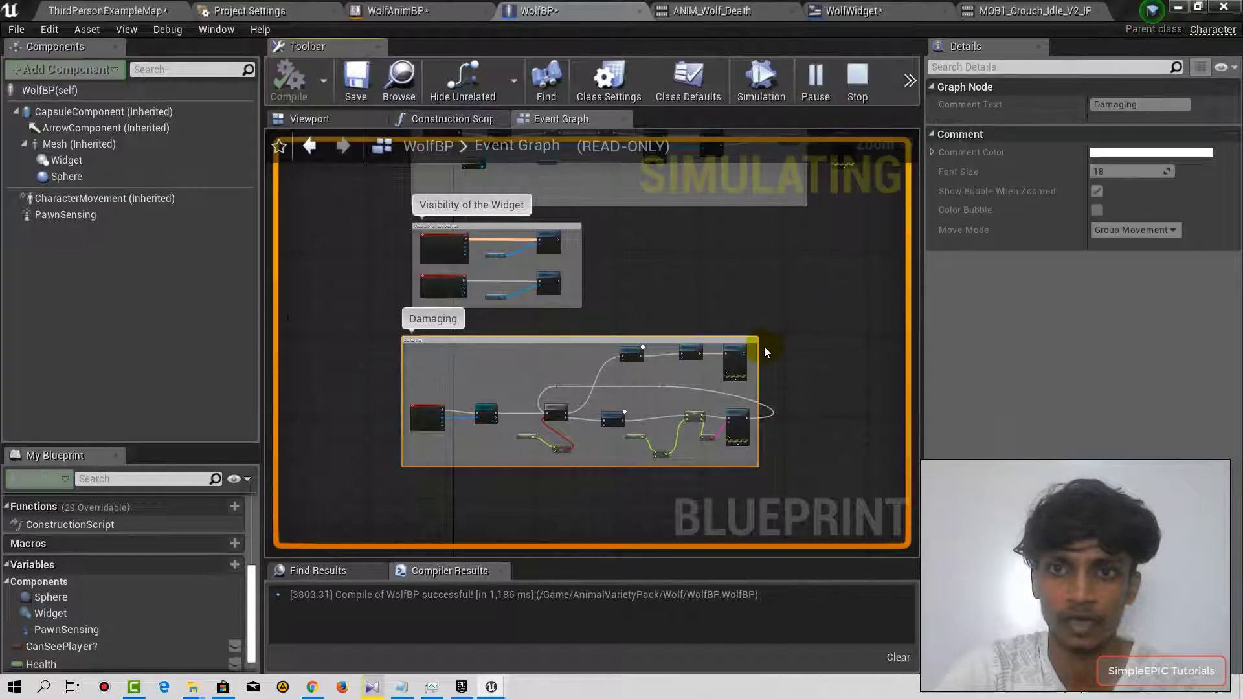
pyautogui.press('w')
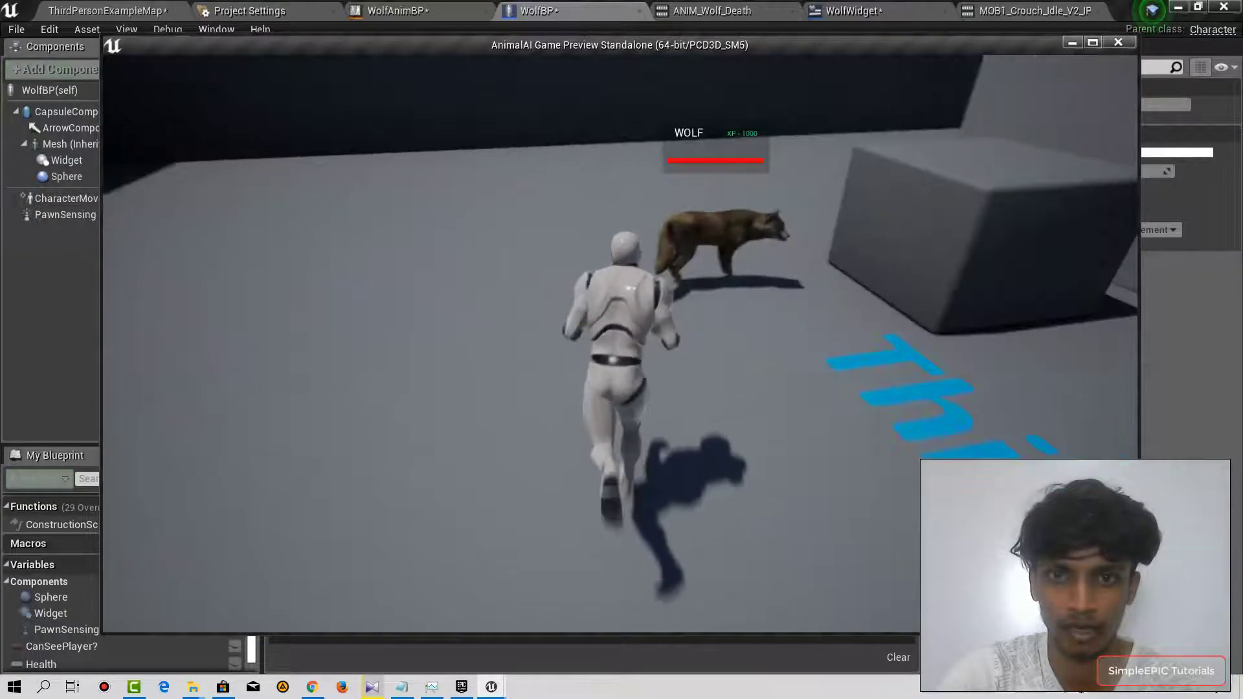
pyautogui.press('w')
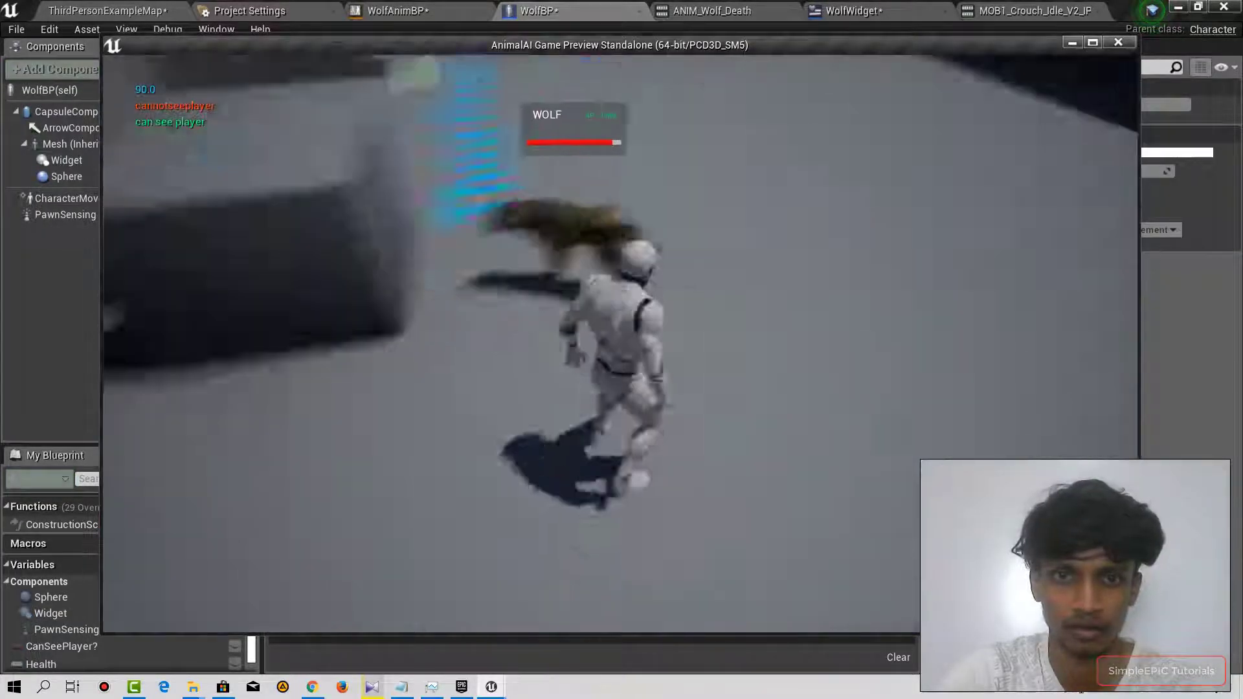
pyautogui.press('w')
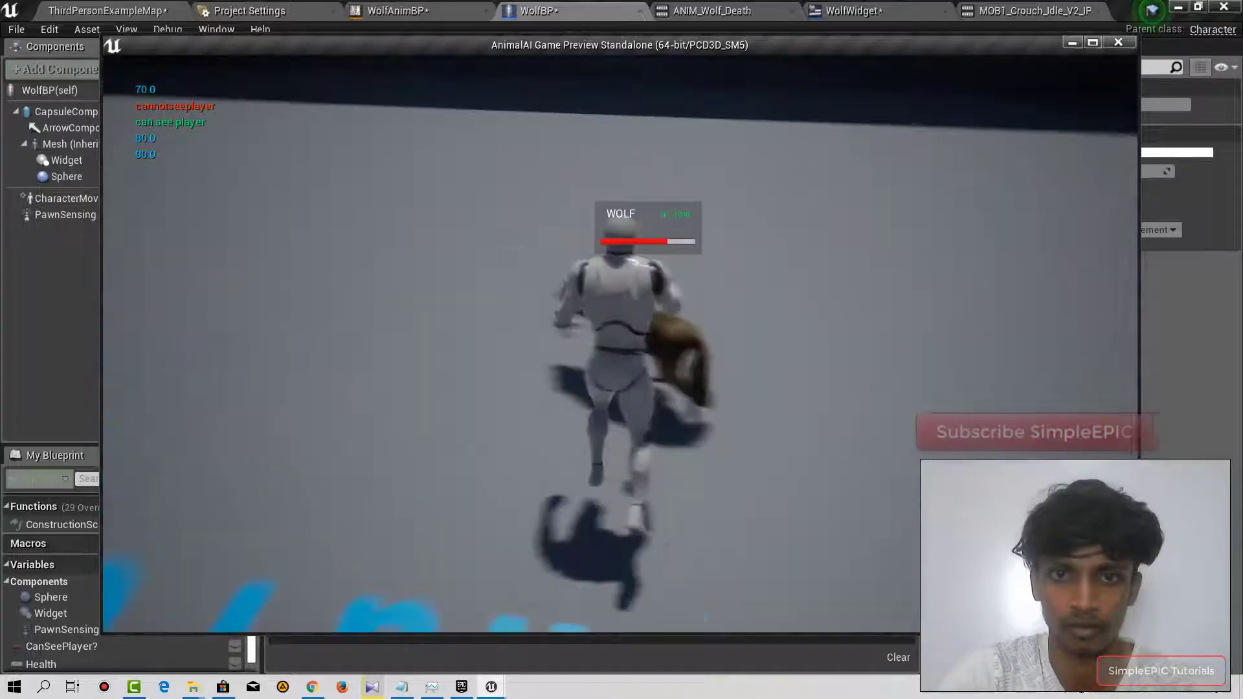
pyautogui.press('w')
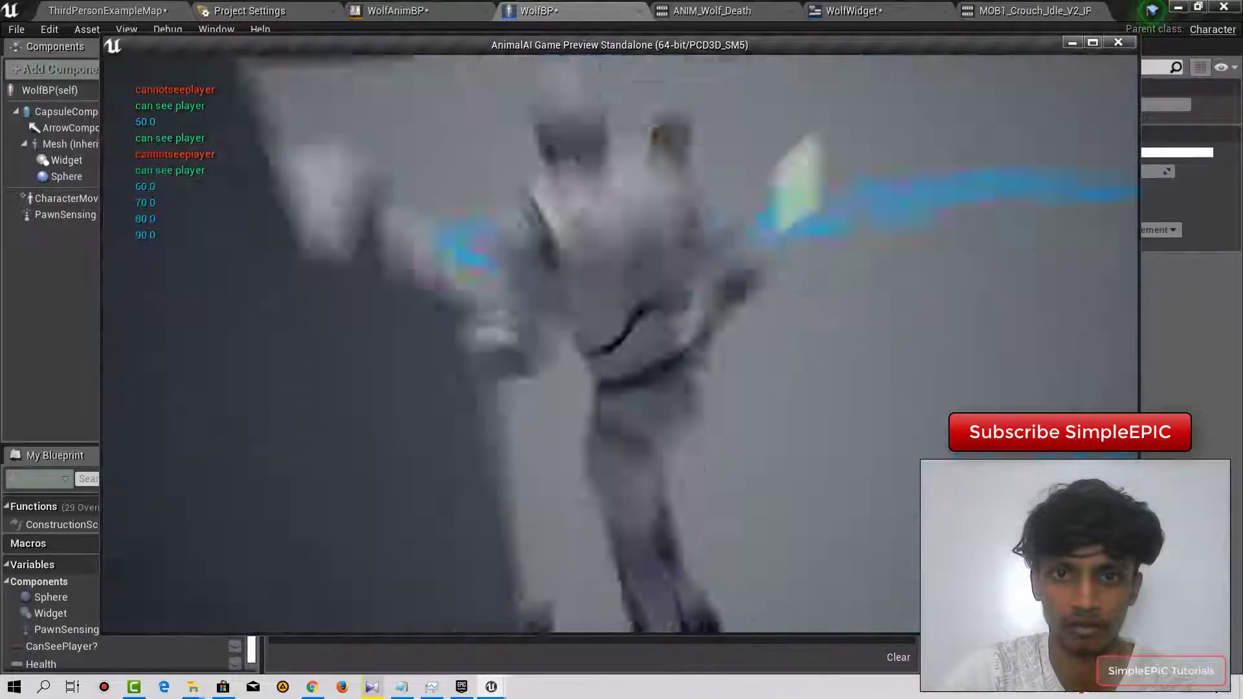
pyautogui.press('w')
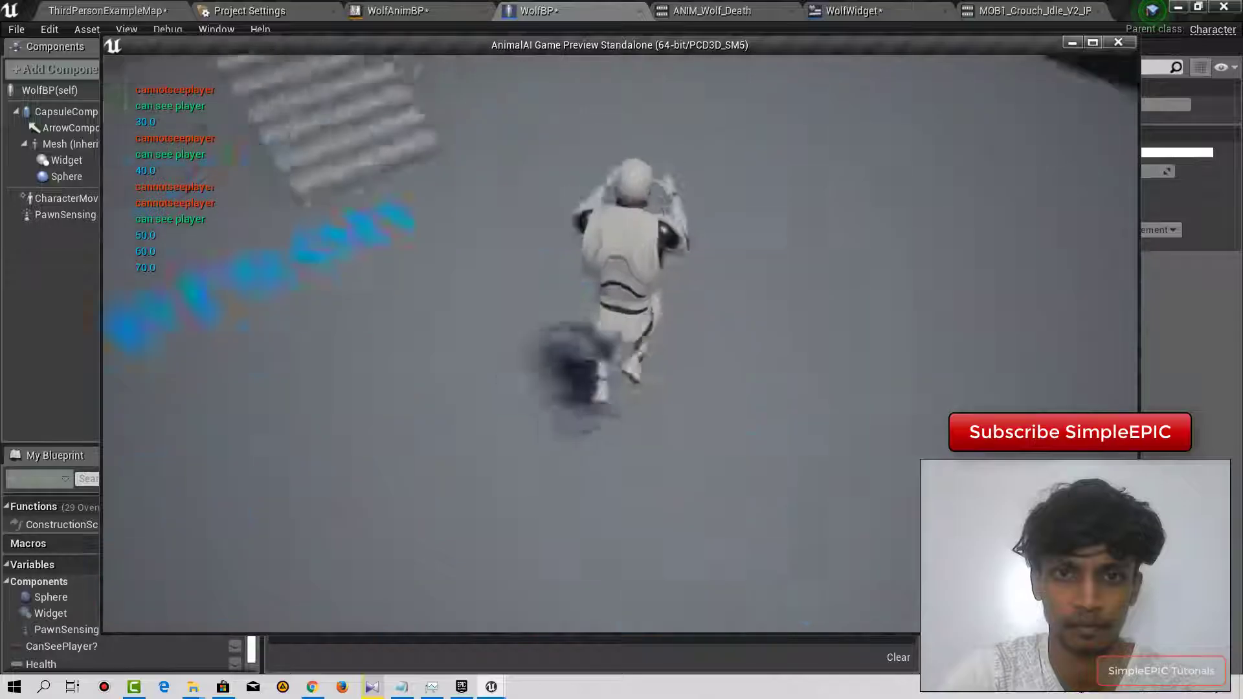
pyautogui.press('w')
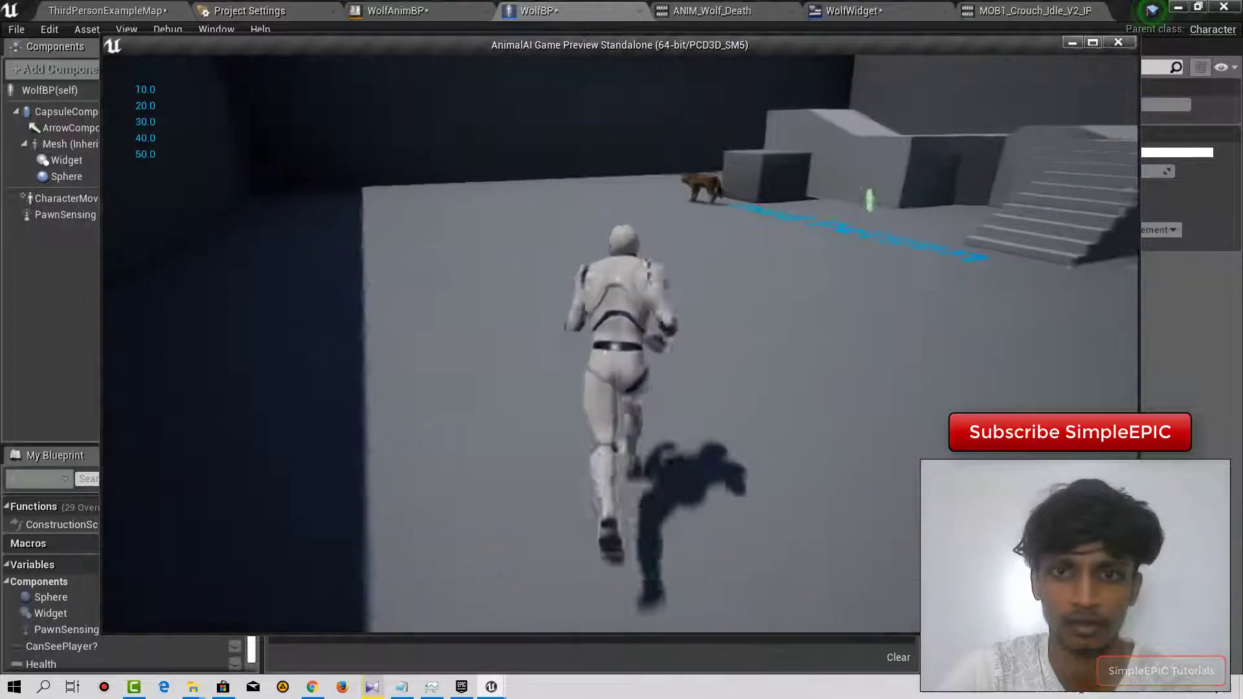
pyautogui.press('w')
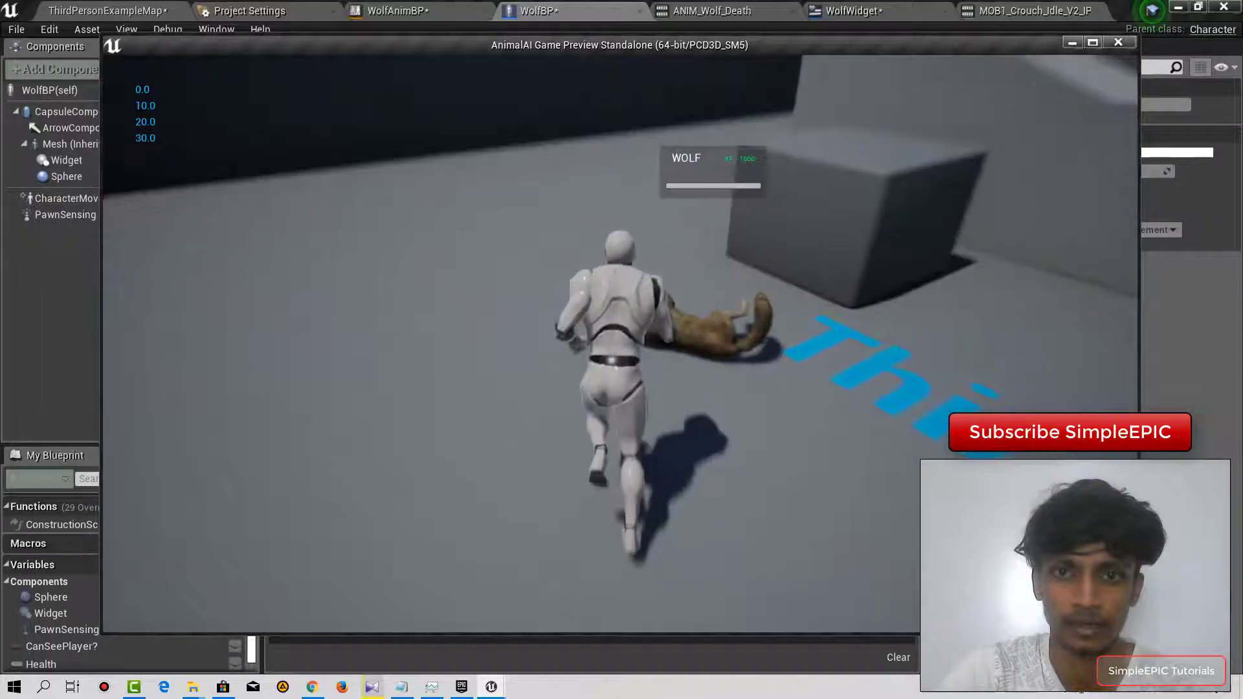
# - Confirm the wolf has disappeared, then end the play test with Escape
pyautogui.press('s')
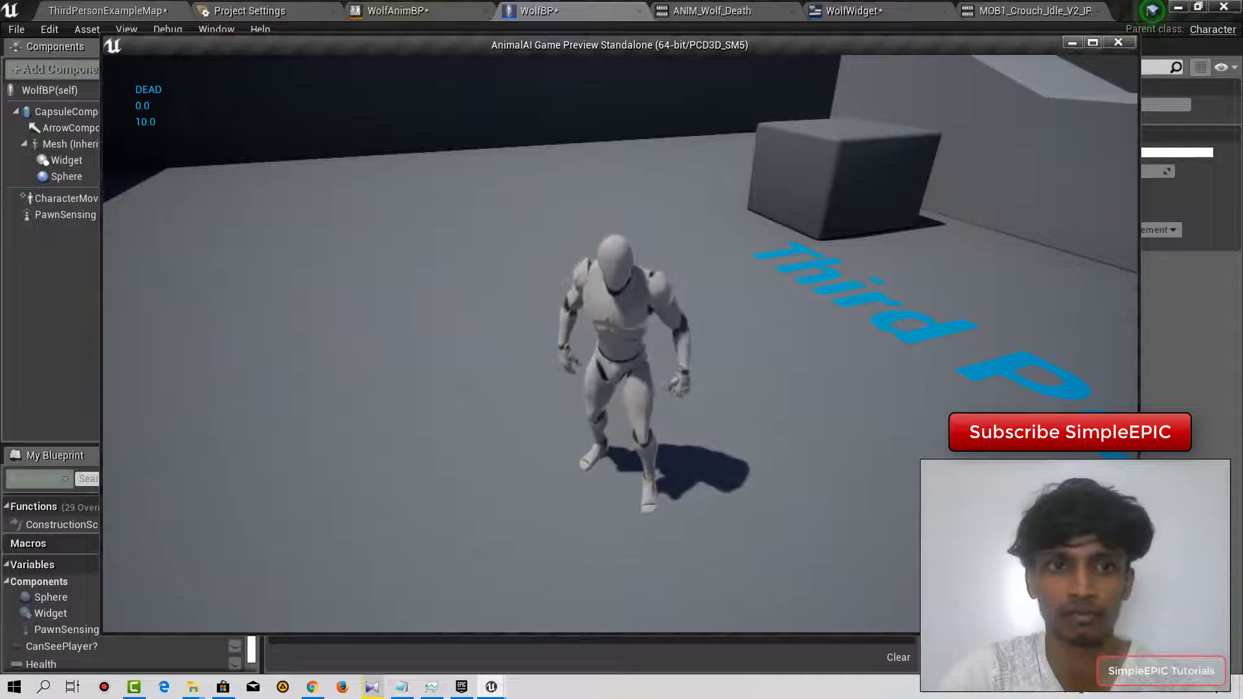
pyautogui.moveTo(622, 350); pyautogui.dragTo(739, 350)
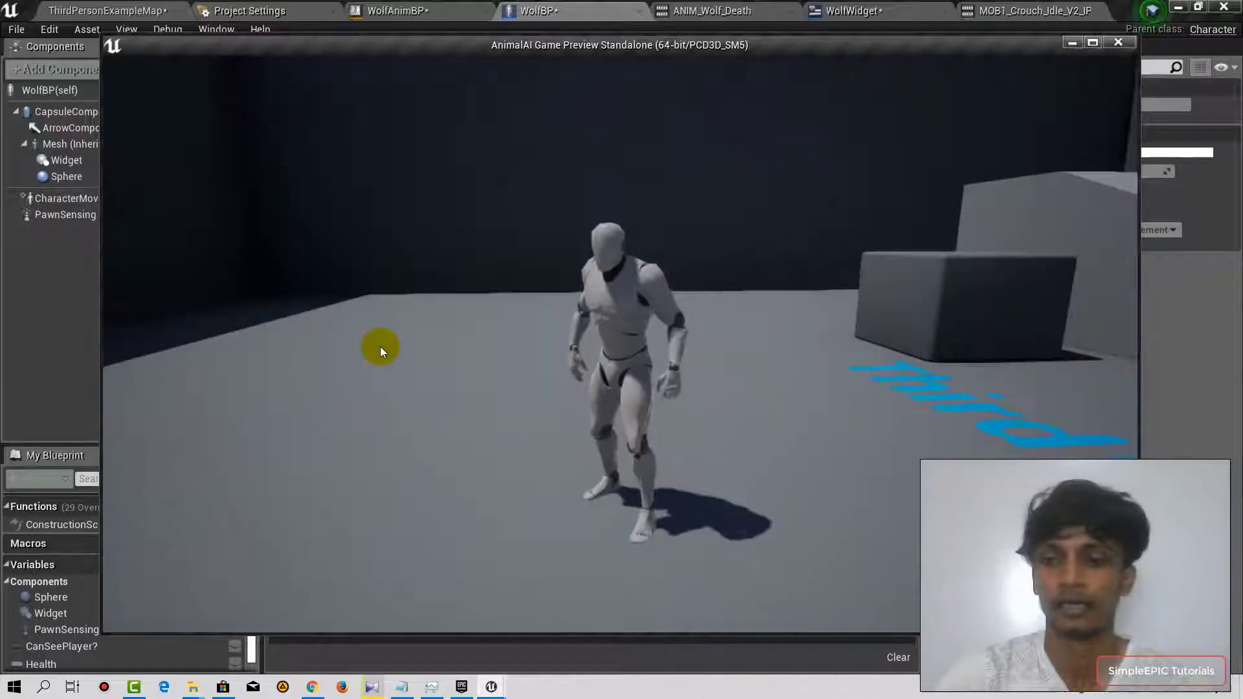
pyautogui.press('Escape')
pyautogui.scroll(4, 657, 311)
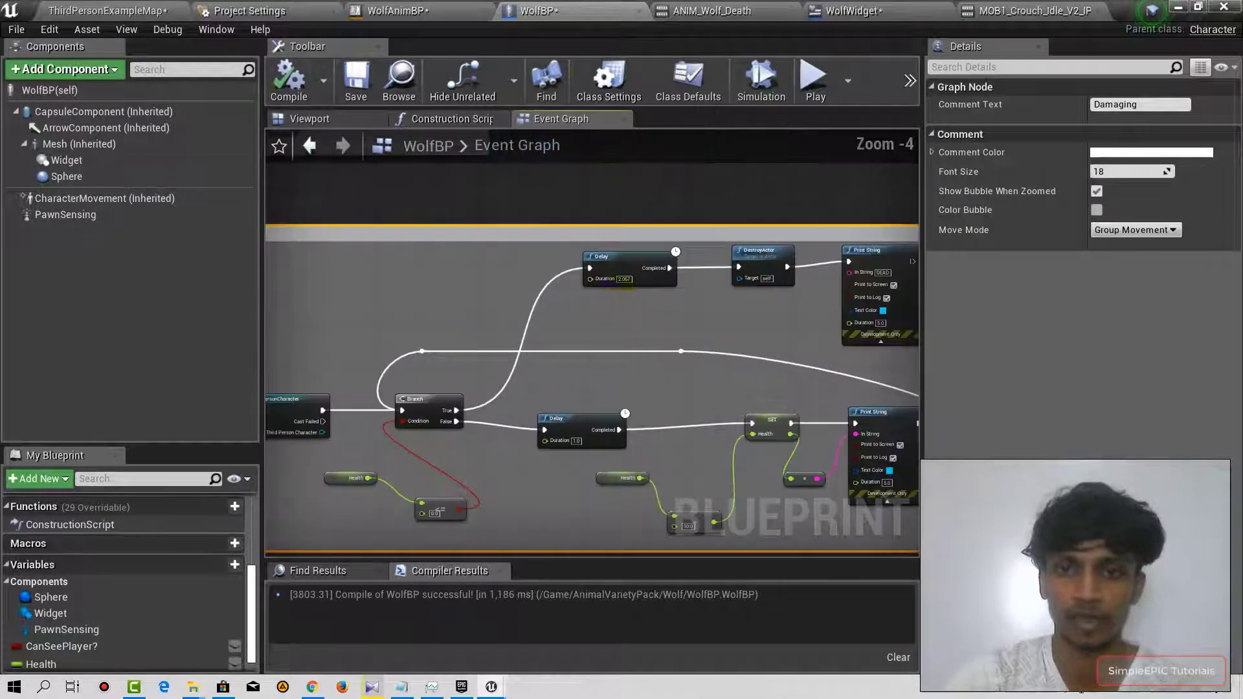
pyautogui.scroll(-2, 623, 261)
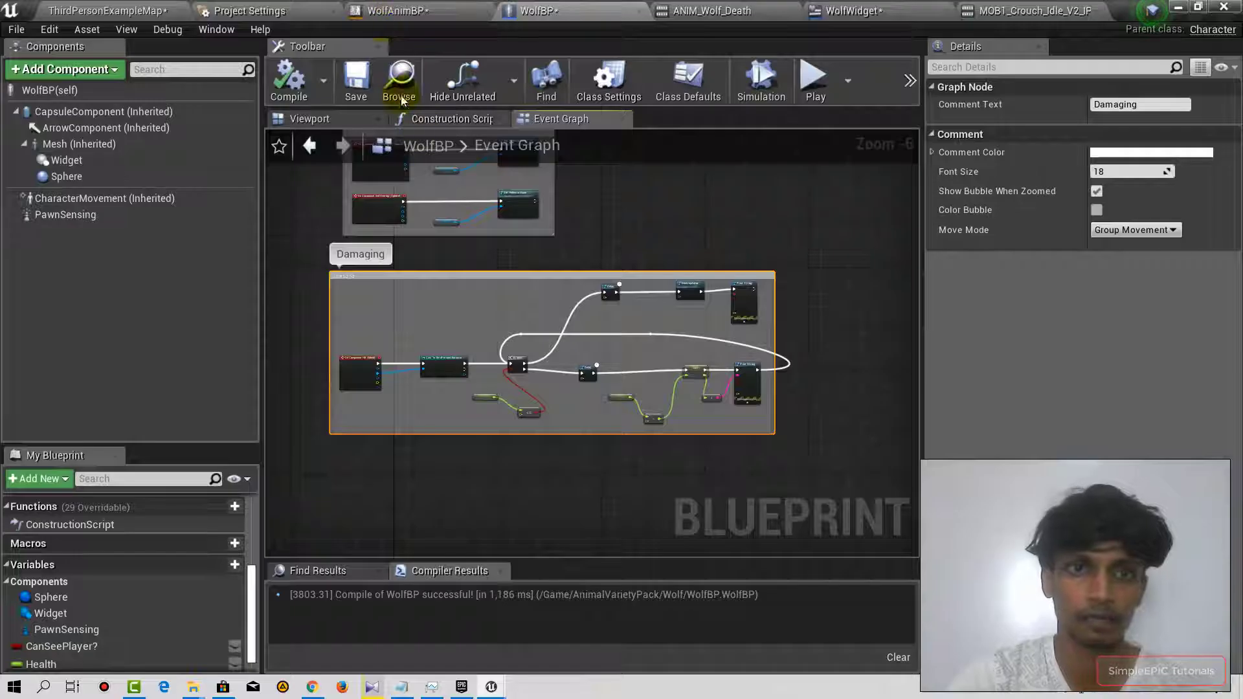
pyautogui.click(127, 8)
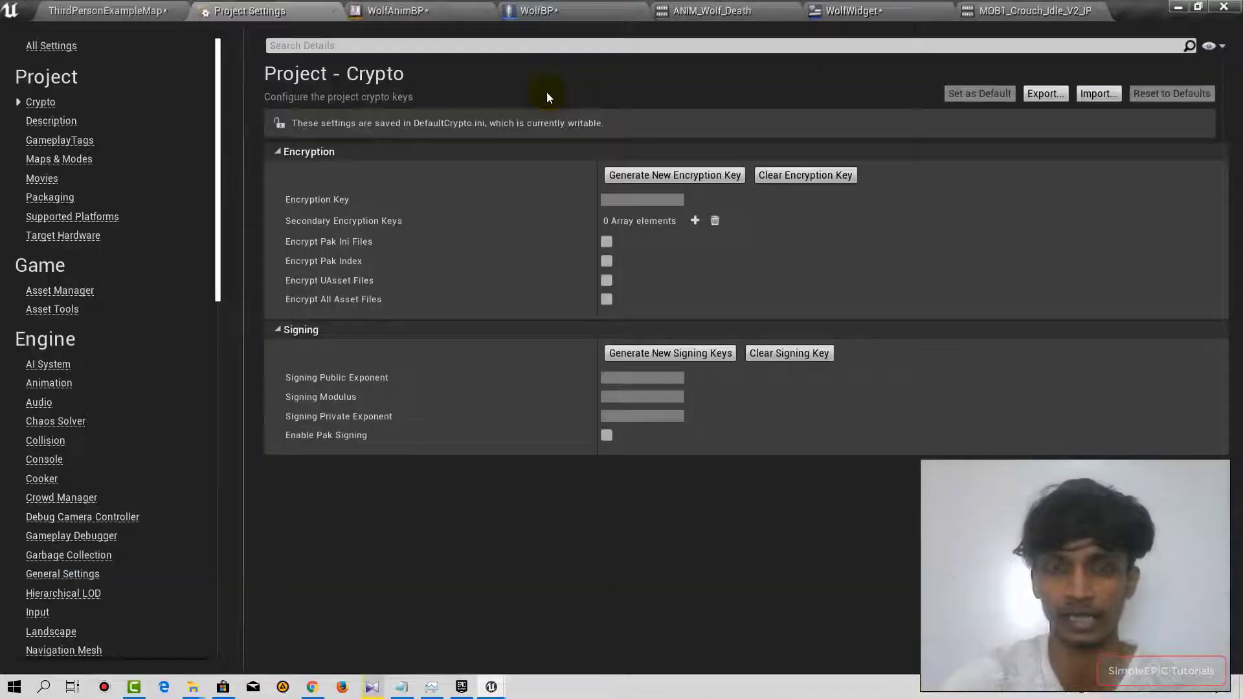
pyautogui.click(537, 9)
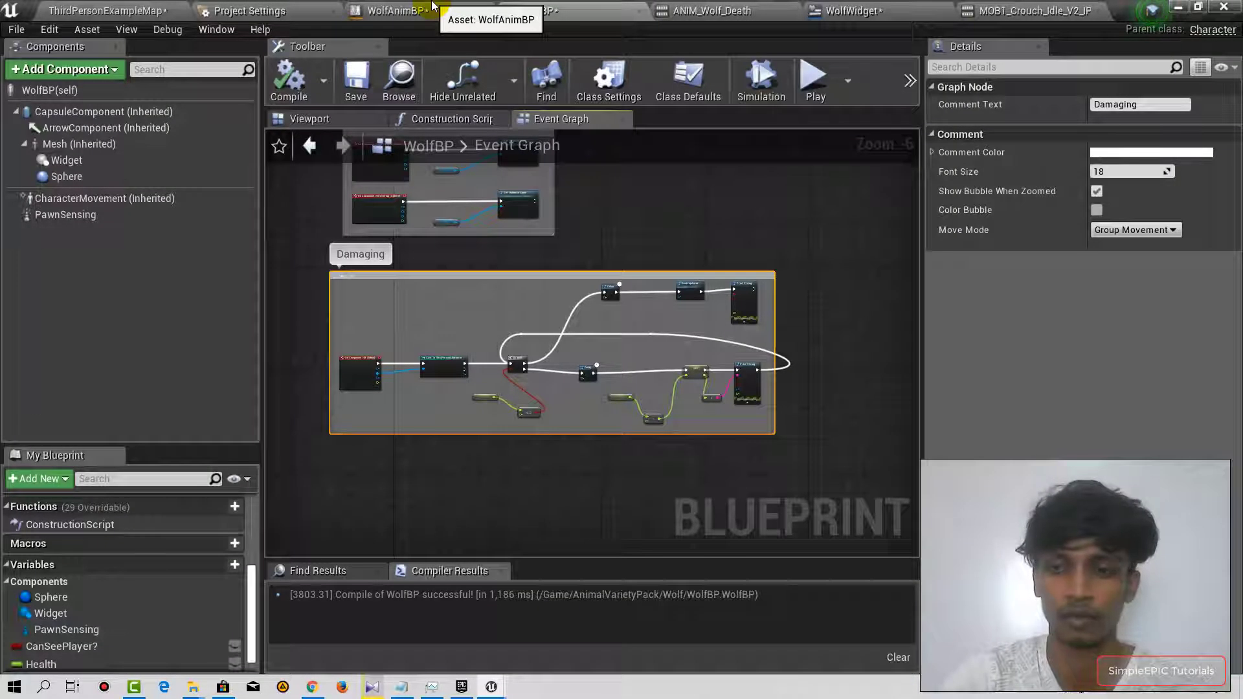